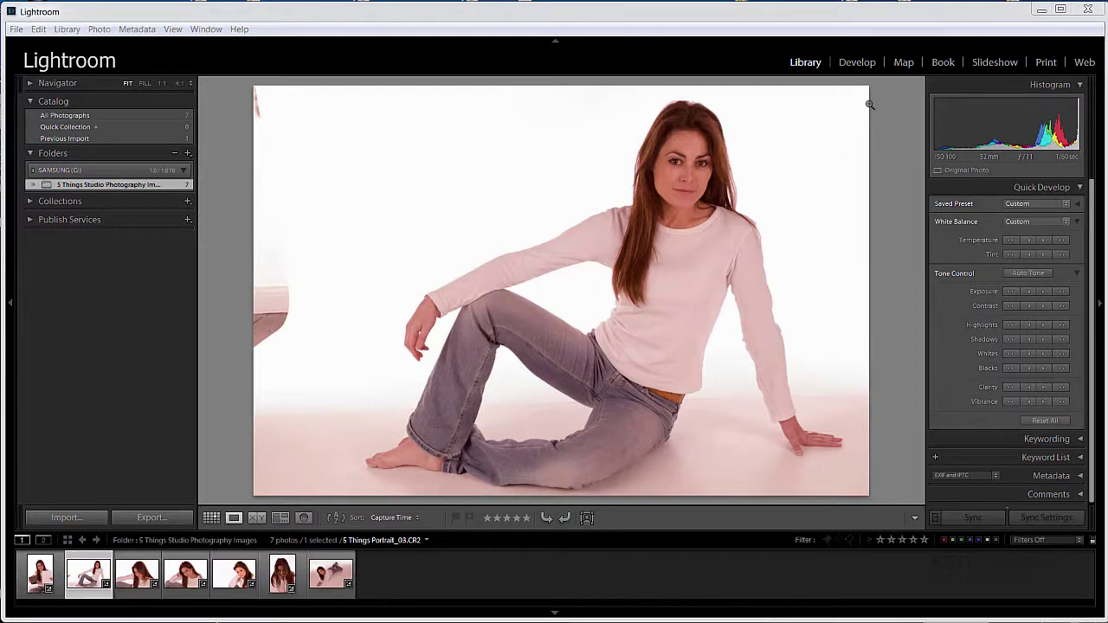
- Open the selected portrait in the Develop module
click(856, 65)
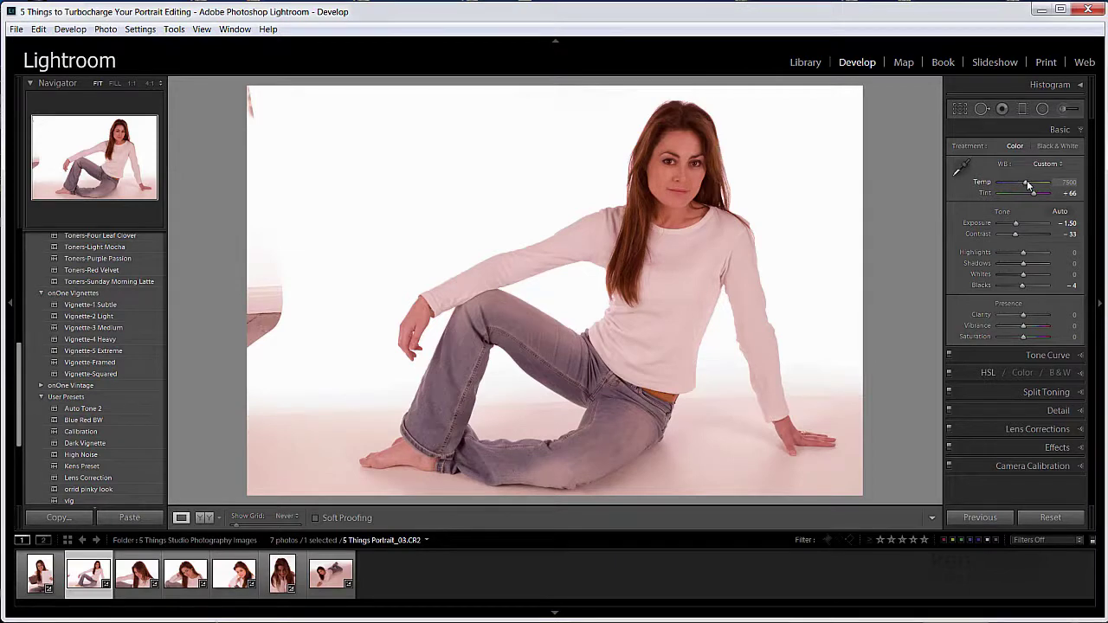
drag(1028, 185, 1030, 191)
key(ctrl+z)
click(1053, 165)
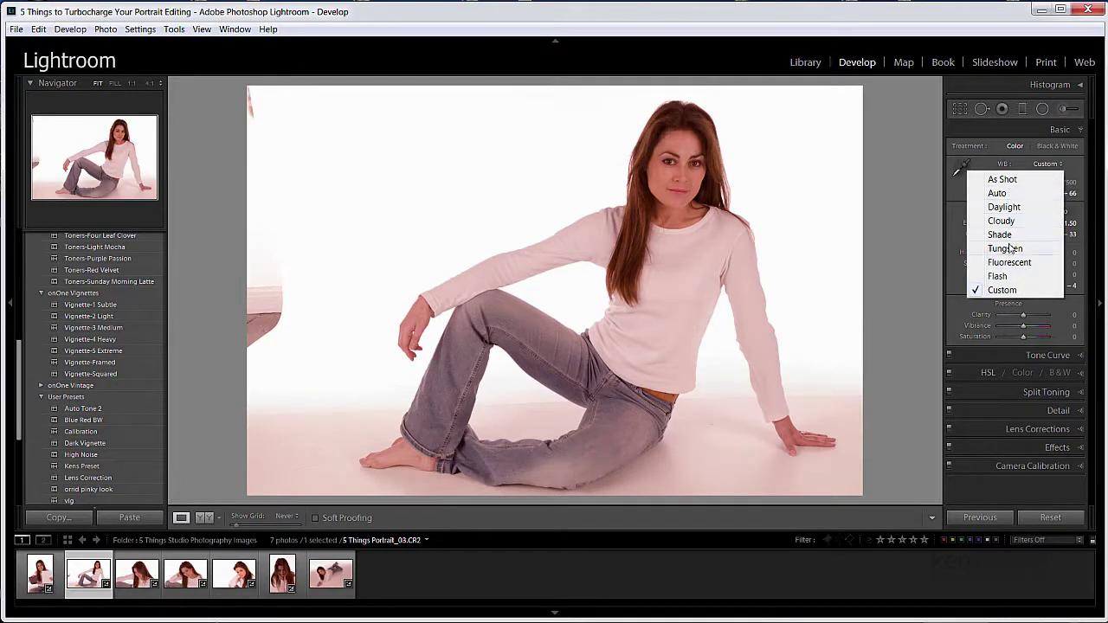
click(1059, 166)
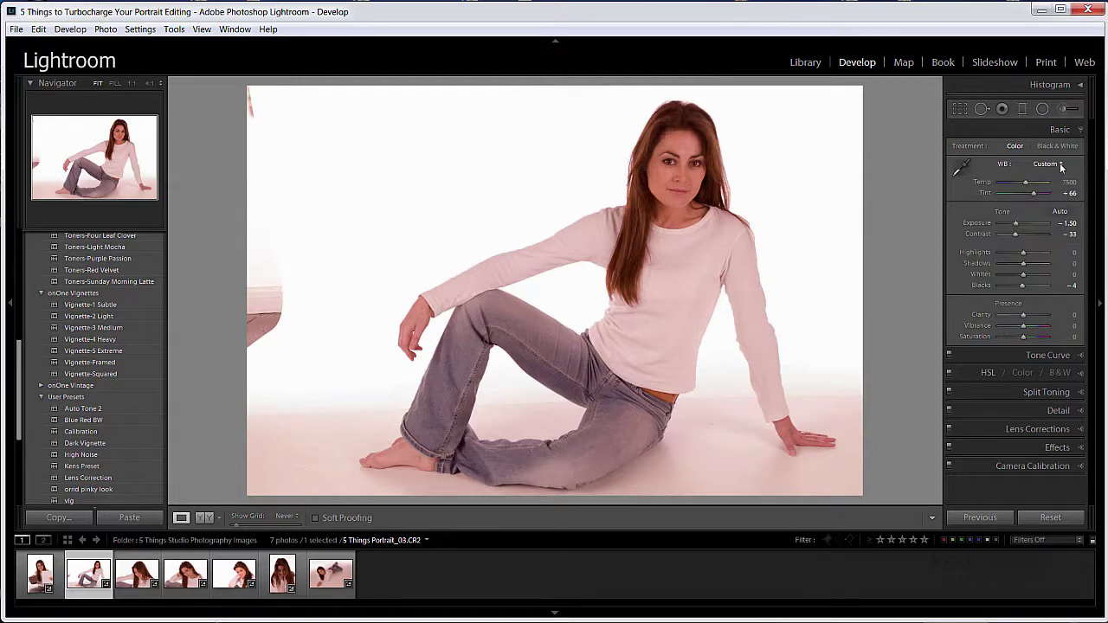
click(961, 170)
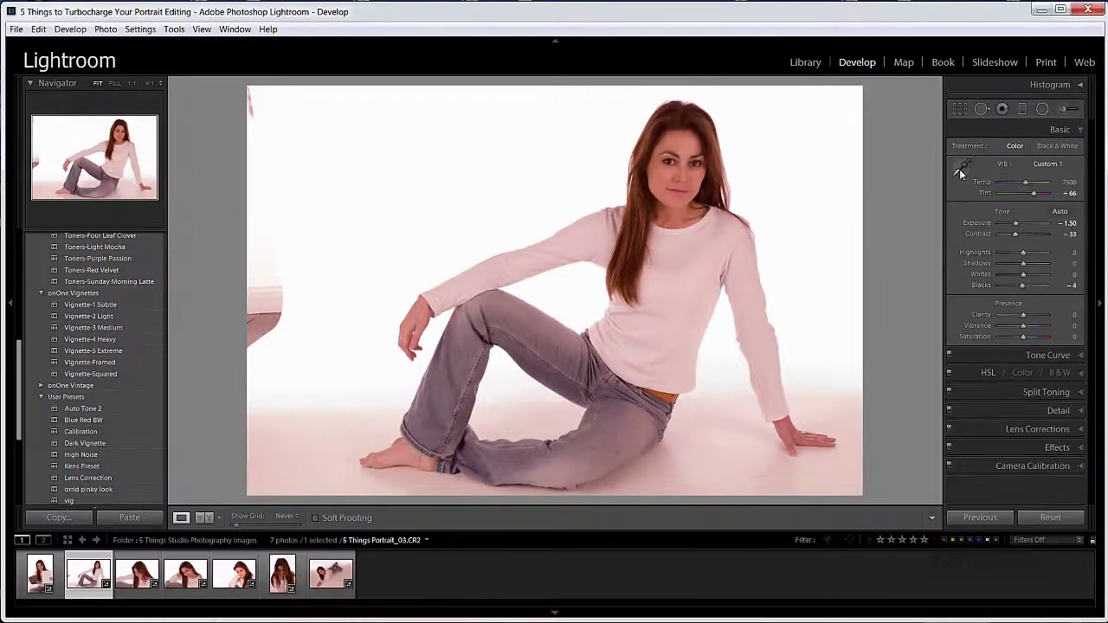
click(973, 153)
- Apply the "orrid pinky look" preset to the first filmstrip photo and neutralise its white balance by sampling the grey bag
click(40, 575)
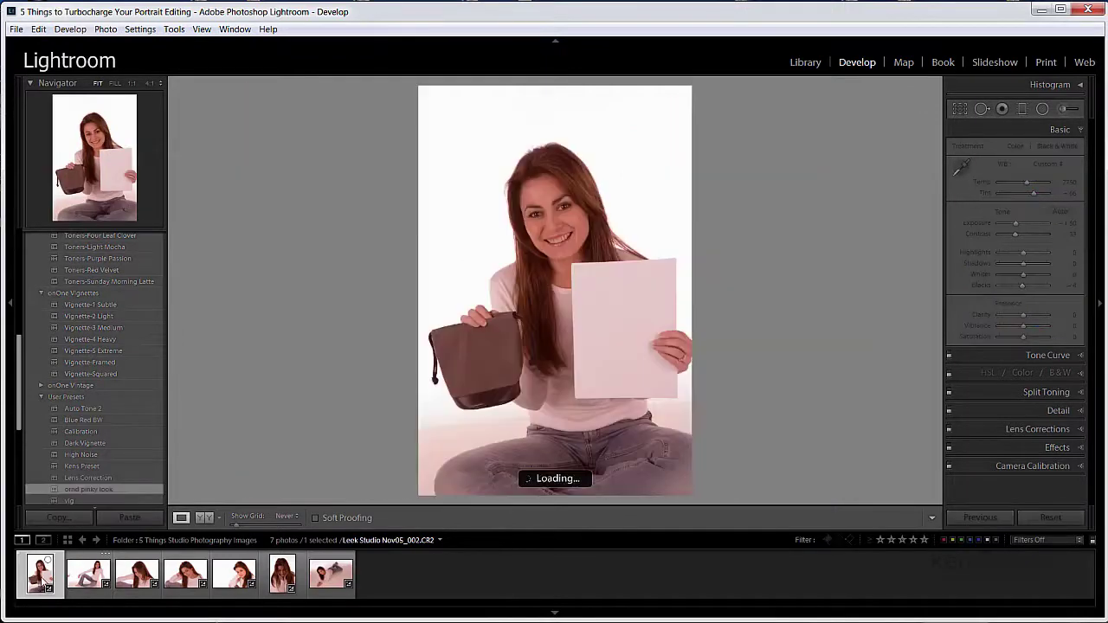
click(88, 489)
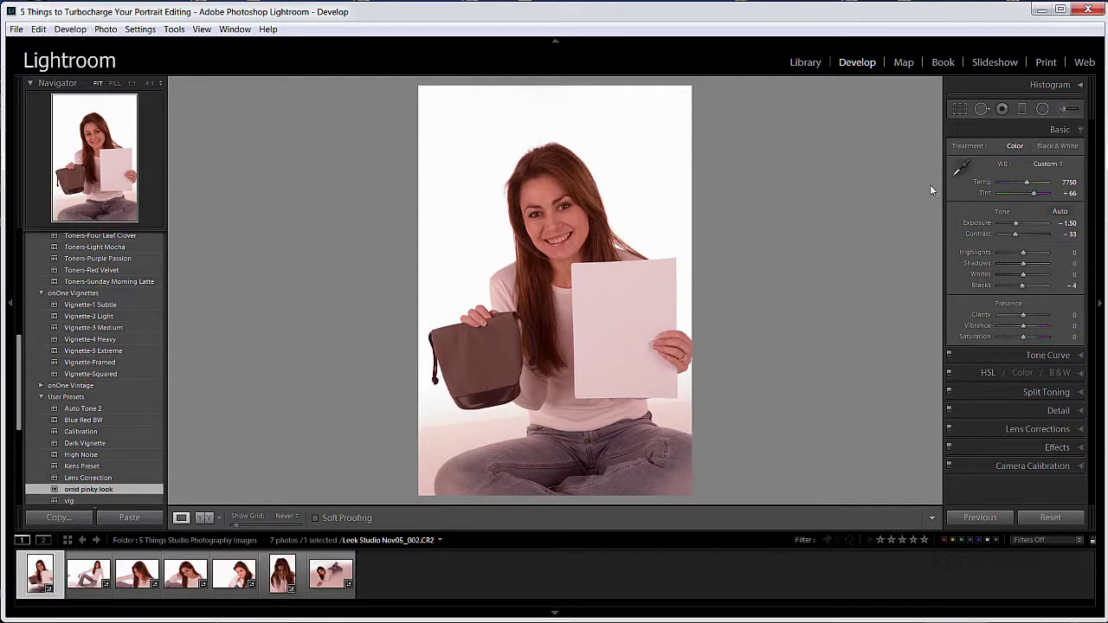
click(961, 168)
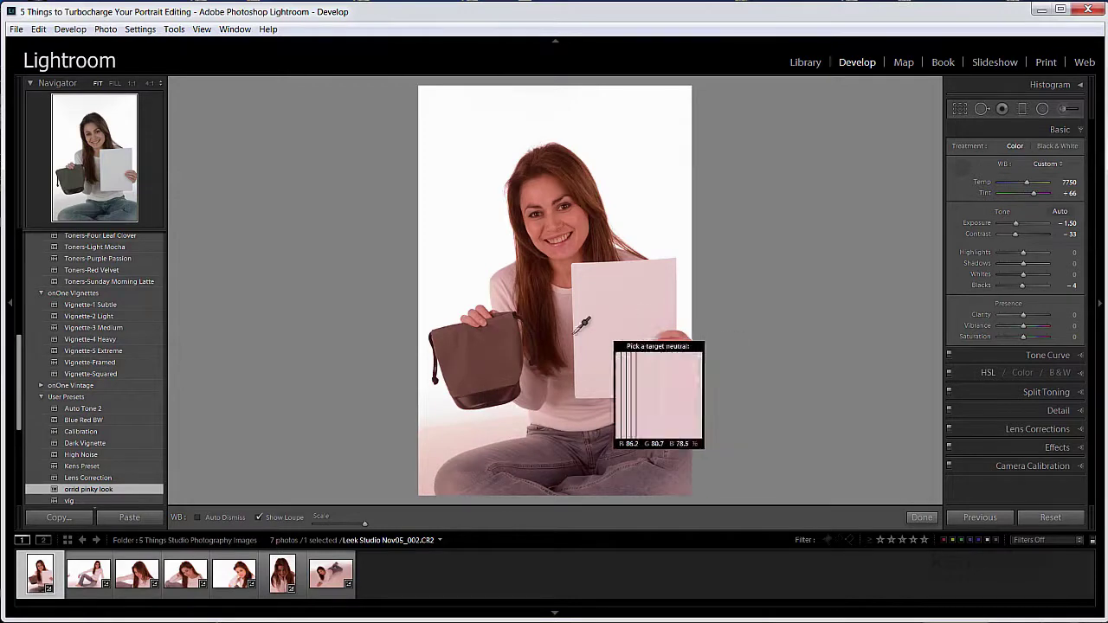
click(483, 347)
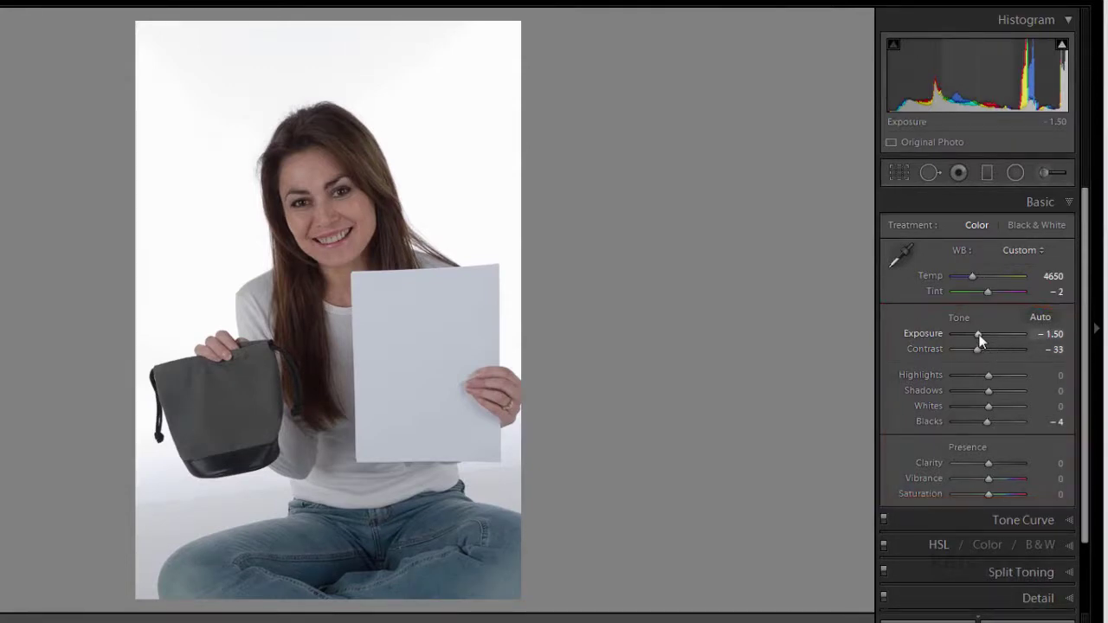
- Reset all Tone adjustments to their defaults, trying Exposure at +0.71 and returning it to 0.00
drag(975, 333, 980, 340)
key(alt)
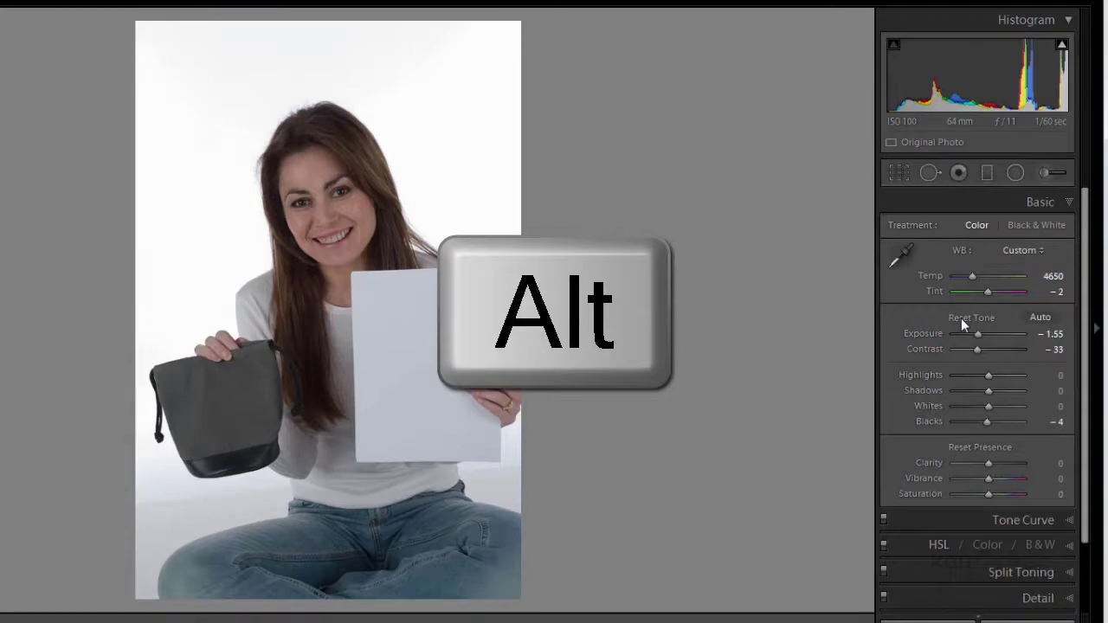
alt+click(971, 319)
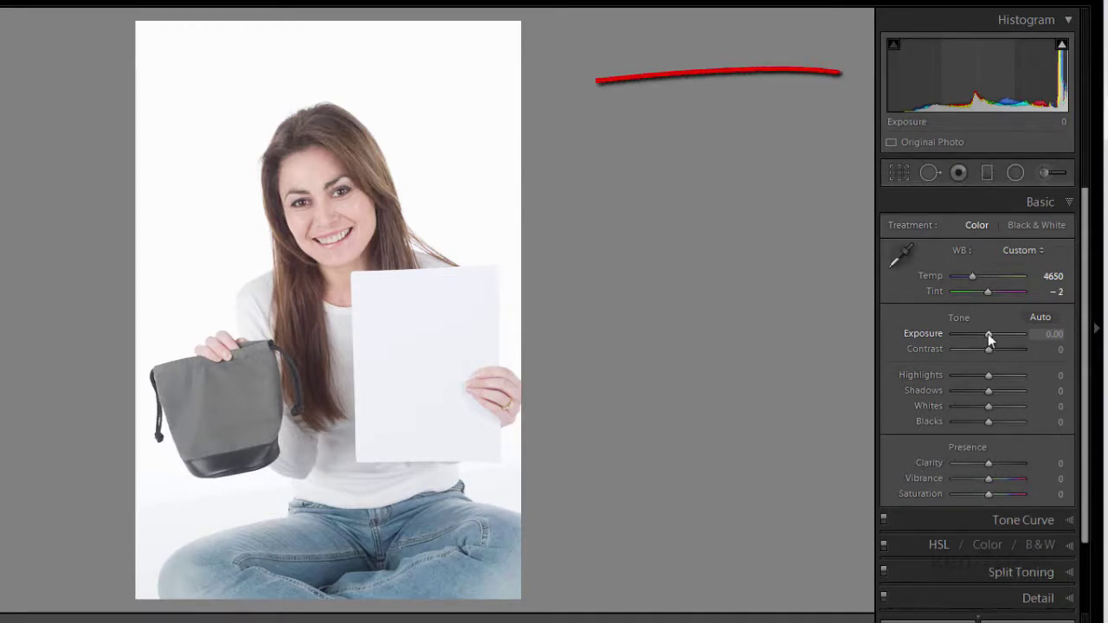
mouse_move(987, 333)
mouse_down()
mouse_move(1005, 333)
mouse_move(959, 333)
mouse_move(1009, 338)
mouse_move(943, 339)
mouse_move(993, 336)
mouse_up()
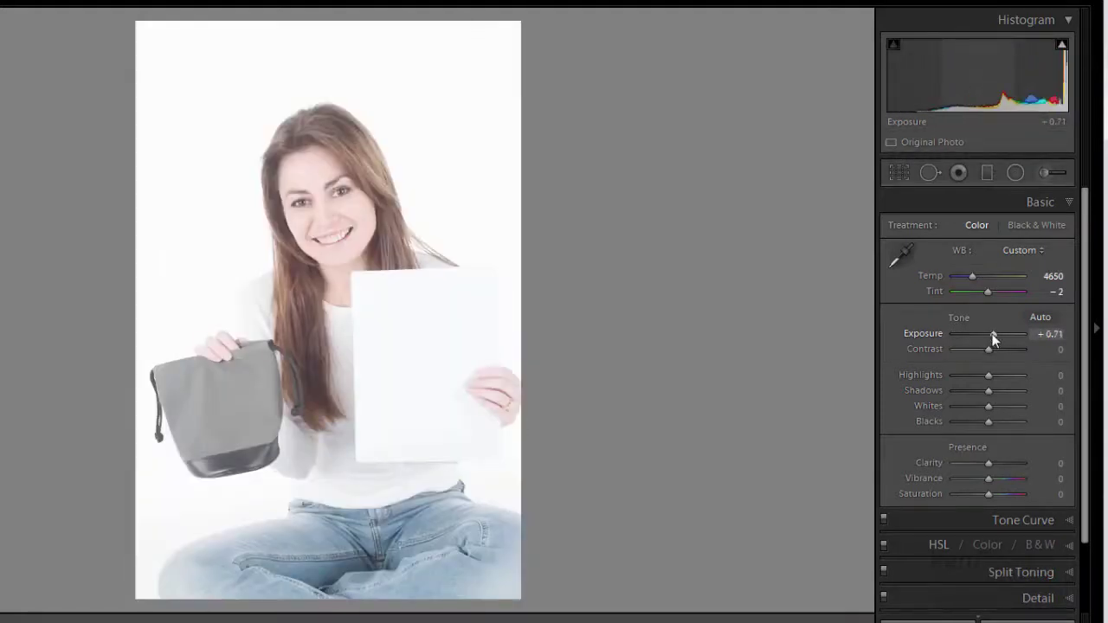
double_click(992, 335)
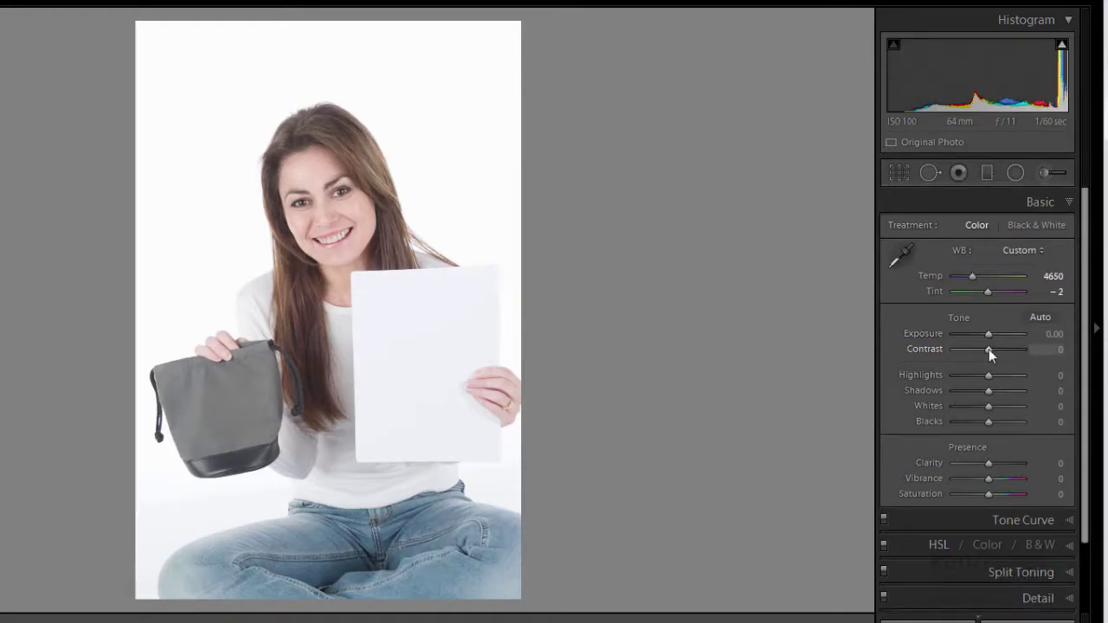
- Try the Contrast at +100 and −100, and set it to +31
drag(989, 349, 1028, 353)
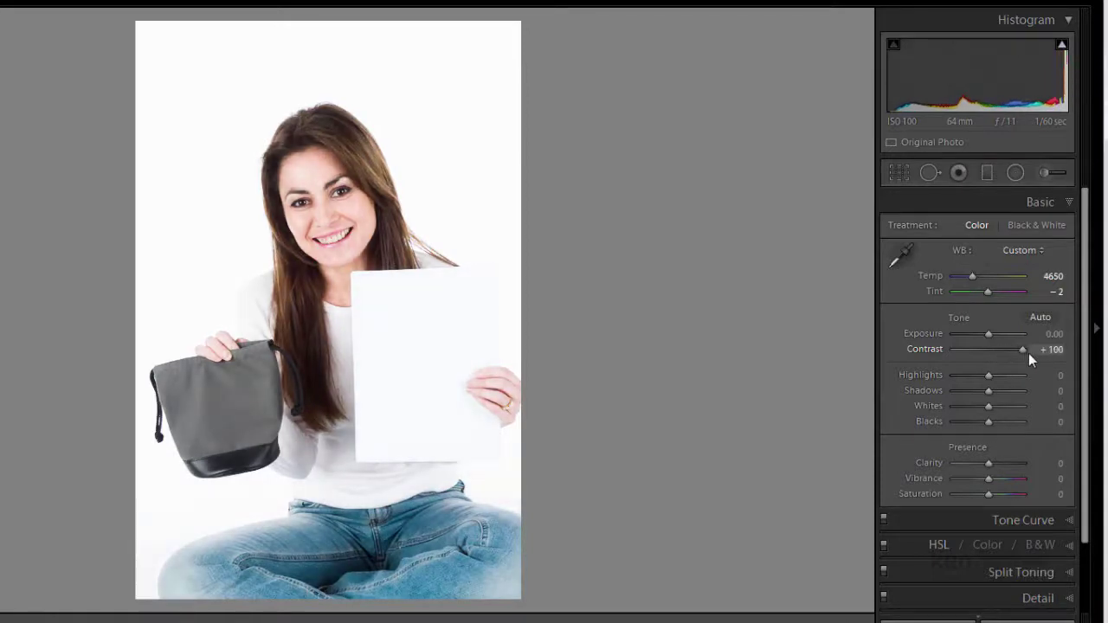
drag(1029, 354, 952, 353)
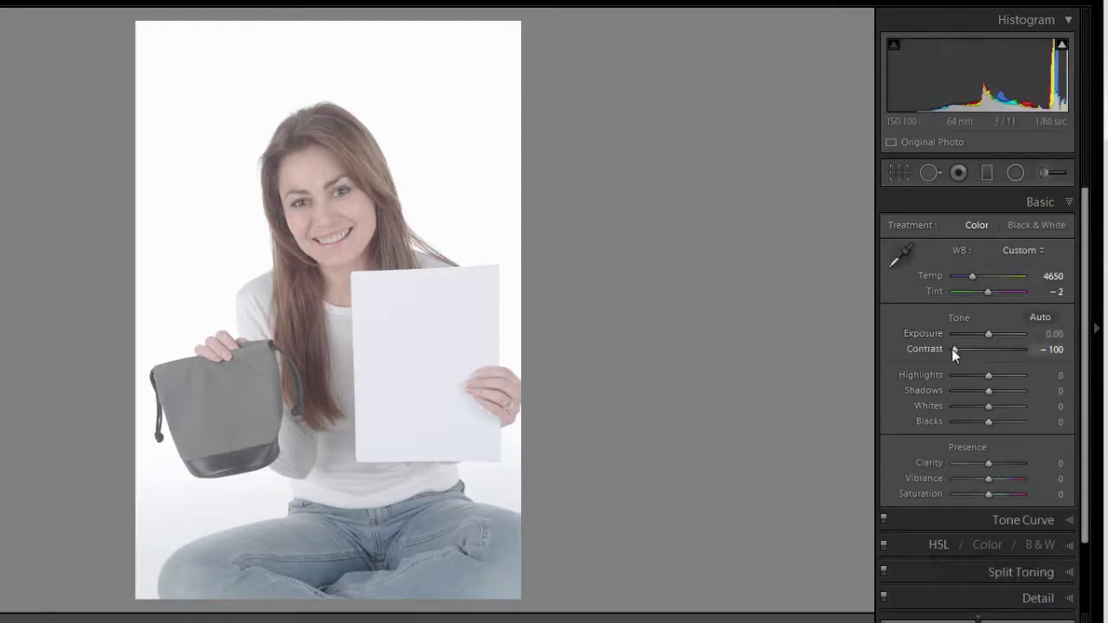
drag(954, 350, 997, 359)
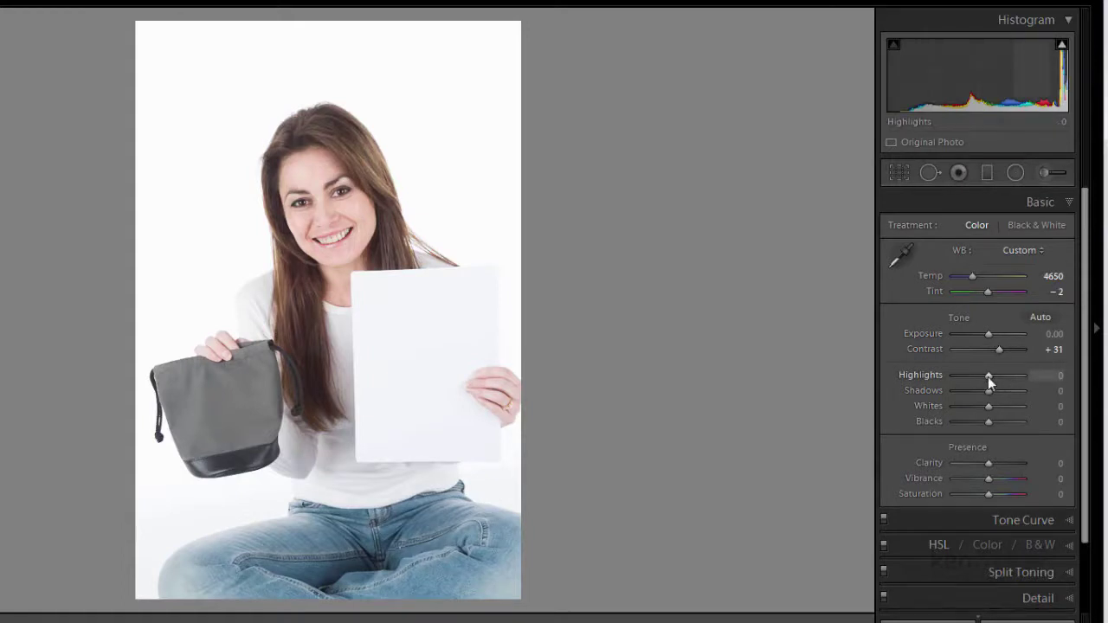
- Set Highlights and Whites to −100, Blacks to −45 and Shadows to −12
drag(988, 376, 900, 378)
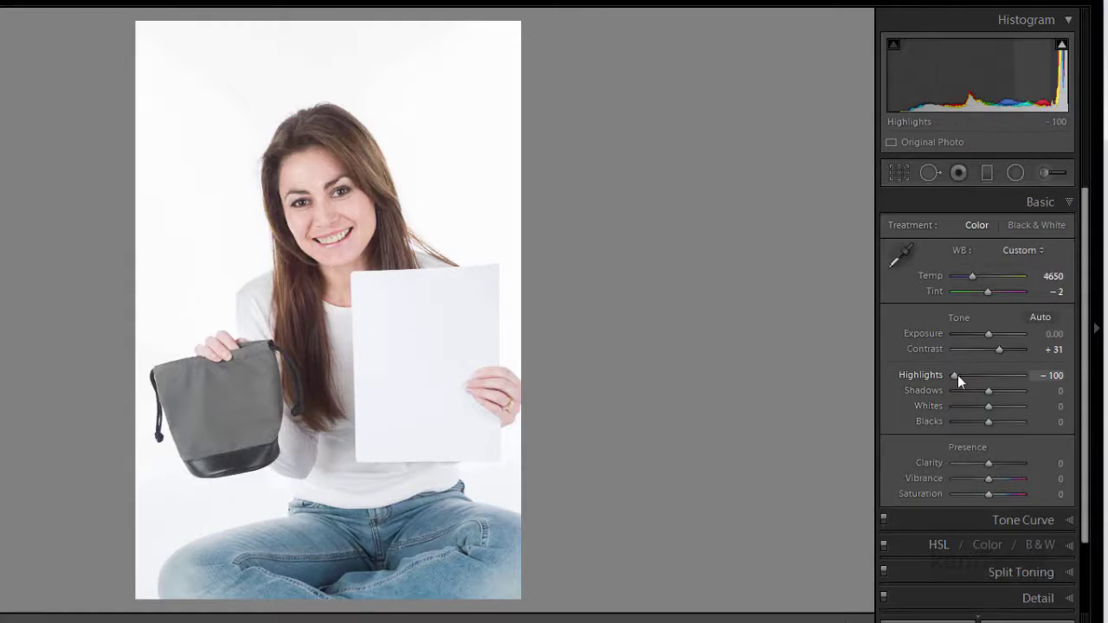
drag(957, 375, 933, 381)
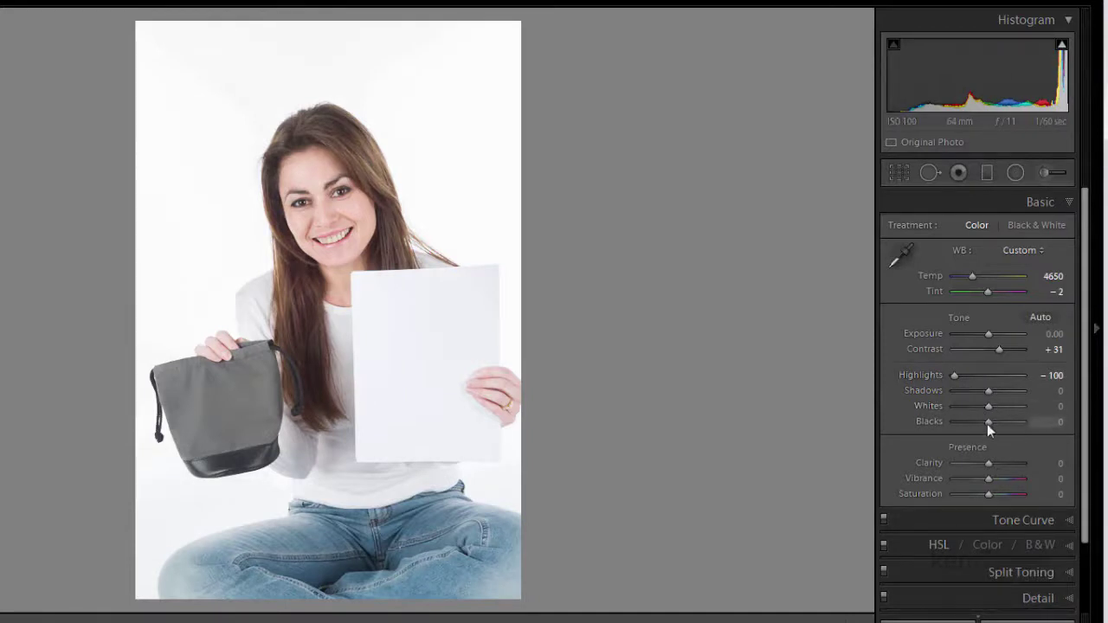
drag(991, 405, 945, 409)
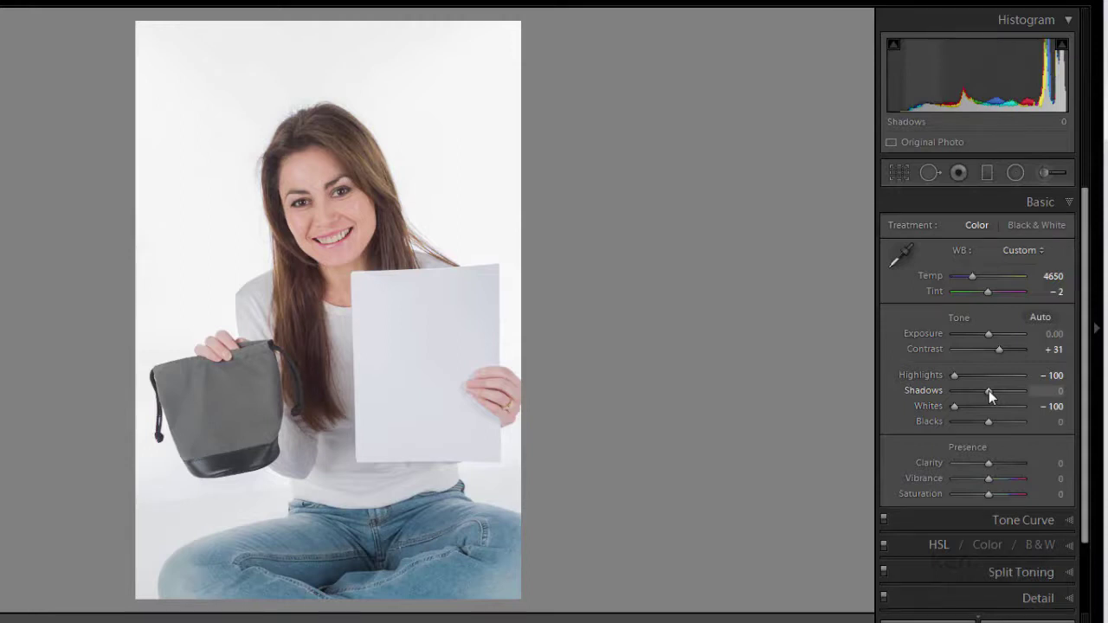
mouse_move(988, 390)
mouse_down()
mouse_move(964, 395)
mouse_move(982, 392)
mouse_up()
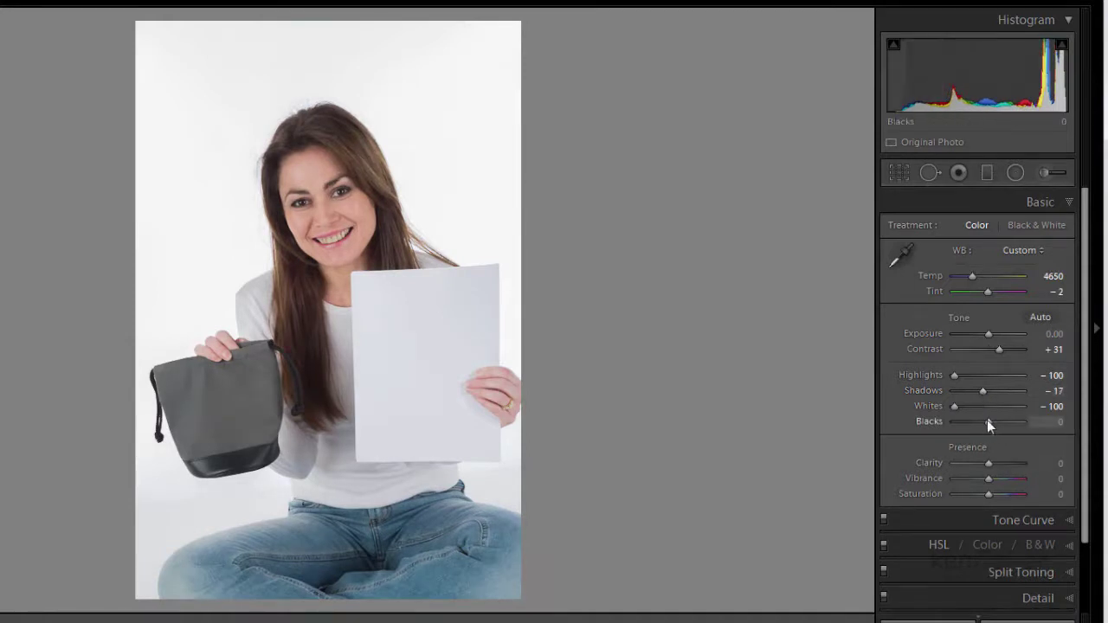
drag(986, 421, 985, 396)
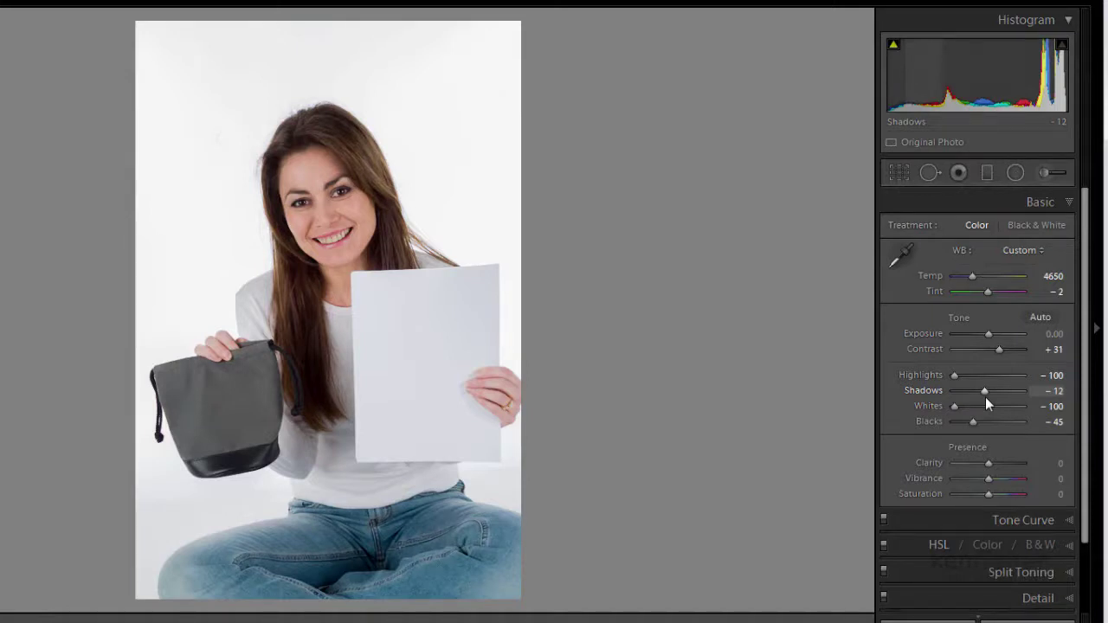
- Compare the portrait with its before view, try the Contrast at +100, and set it to +33
key(backslash)
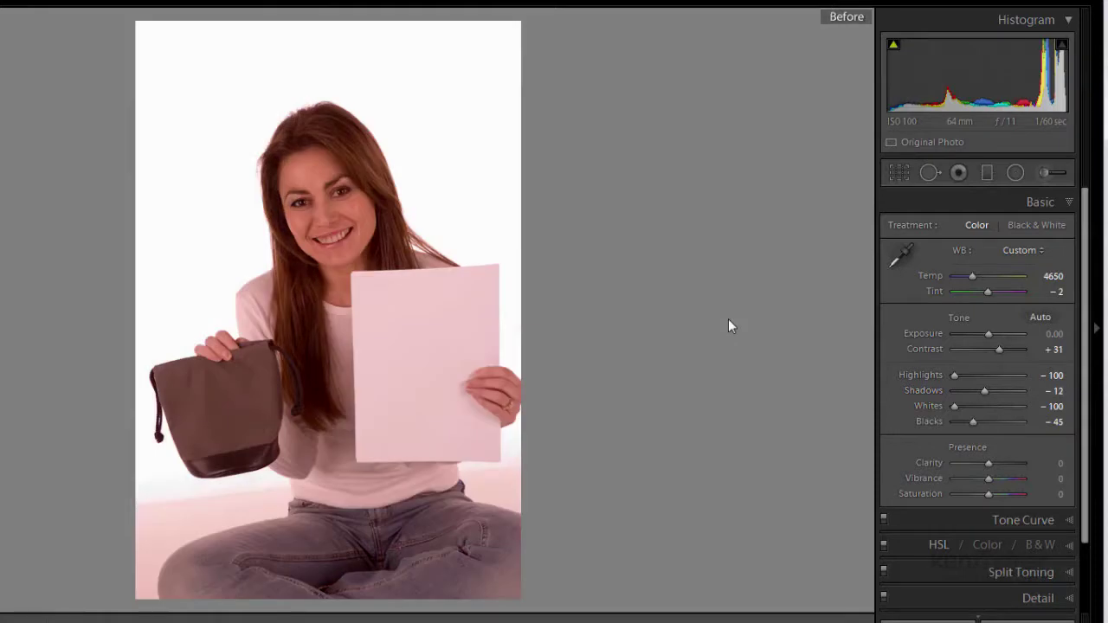
key(backslash)
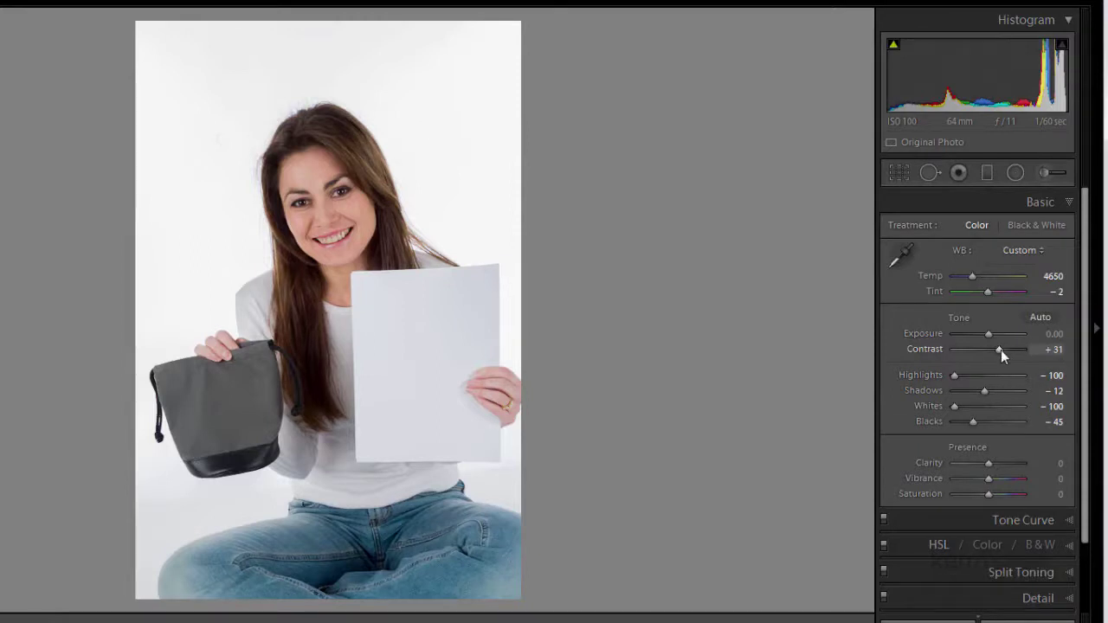
drag(998, 348, 1038, 349)
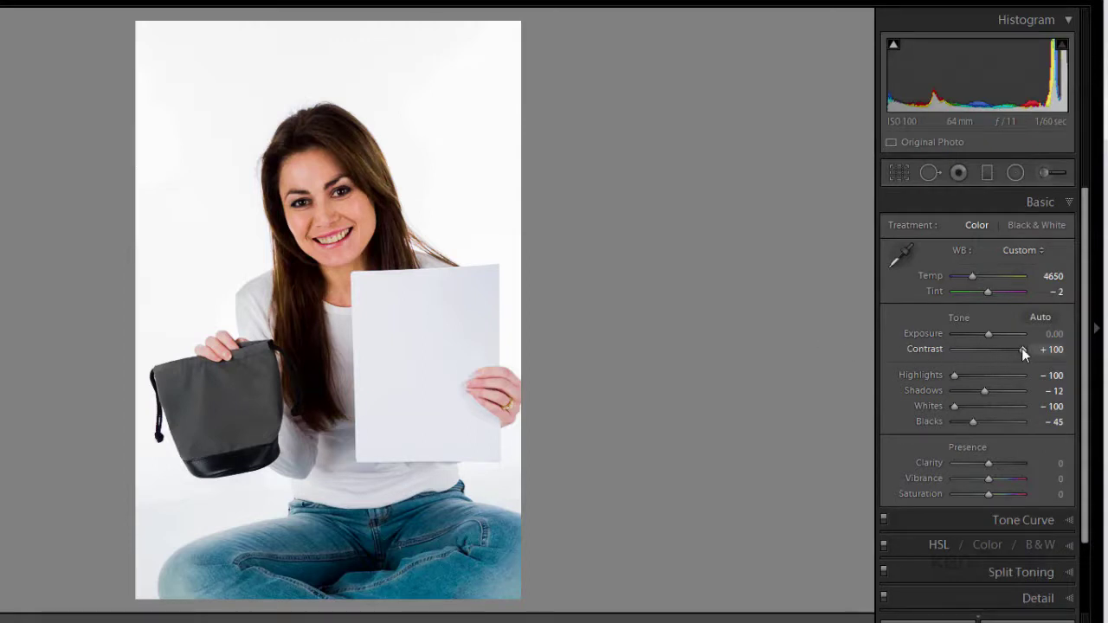
drag(1021, 348, 1003, 353)
drag(1002, 353, 998, 356)
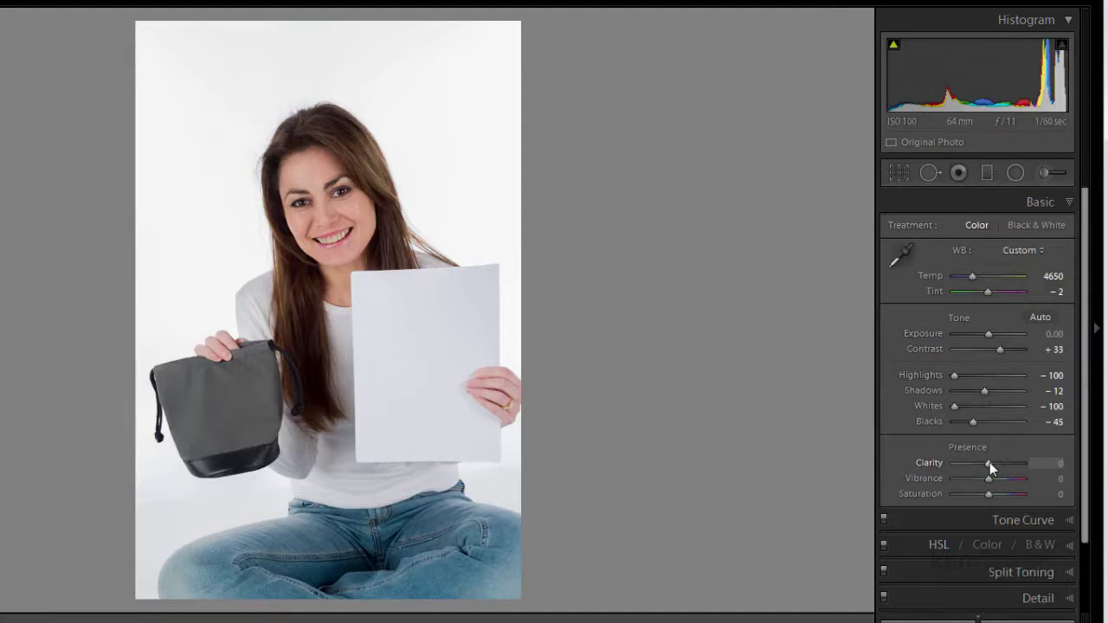
- Try the Clarity at +100 and −100, and set it to +5
drag(988, 462, 1036, 467)
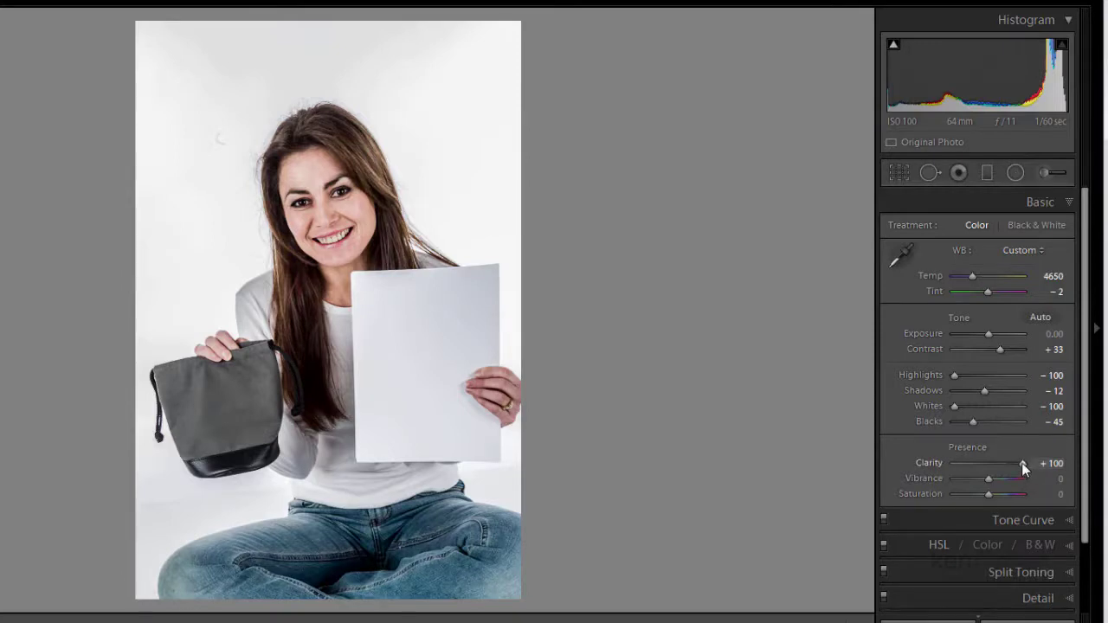
drag(1021, 462, 942, 464)
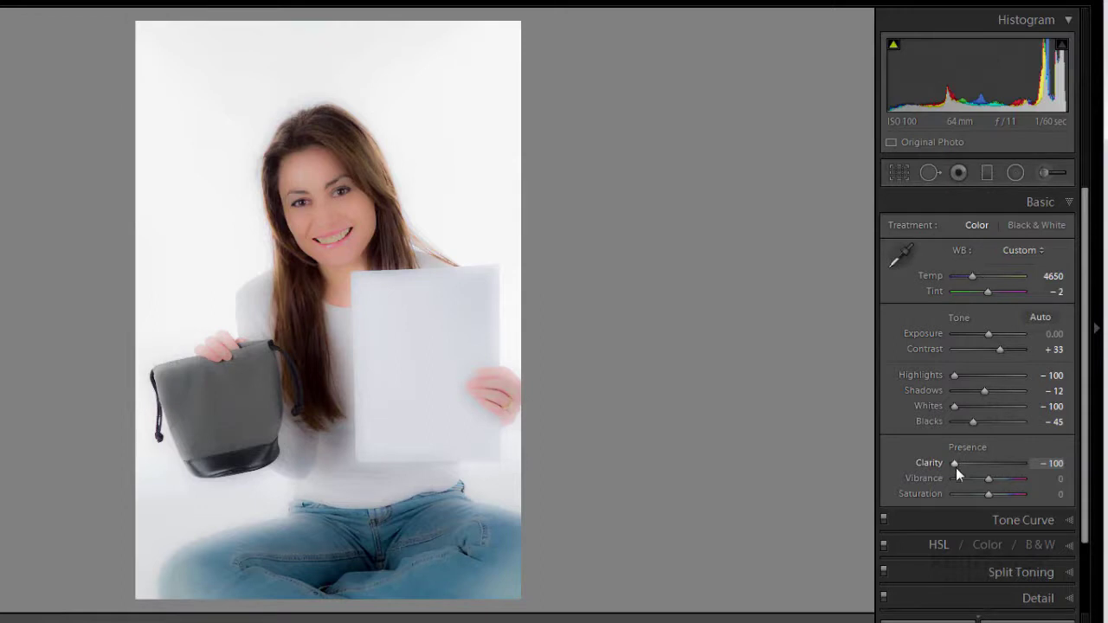
drag(954, 464, 991, 468)
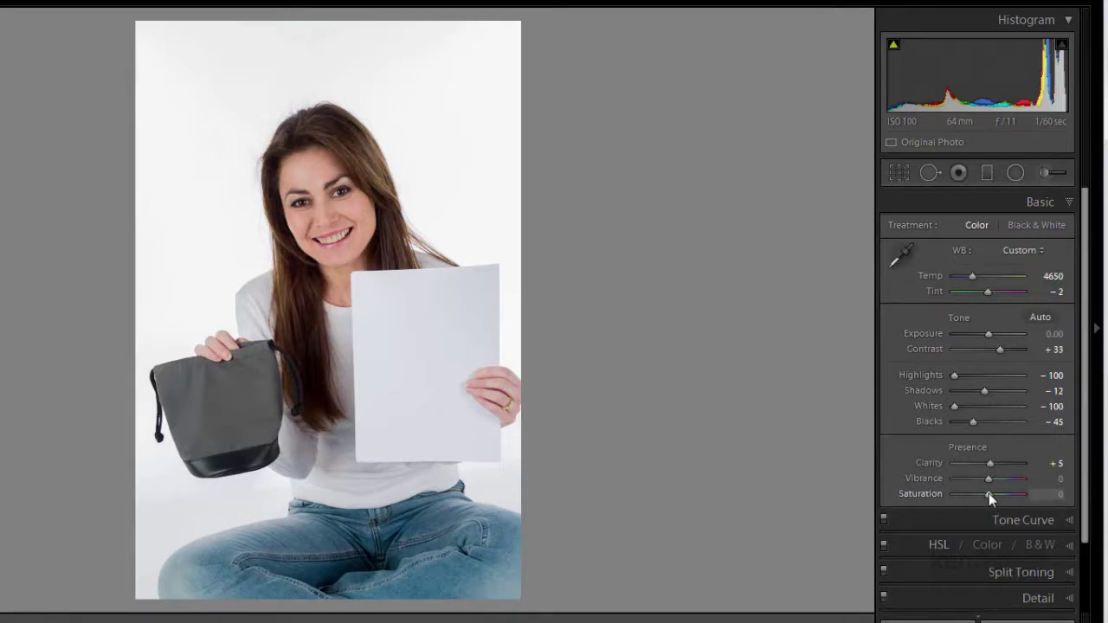
- Try the Saturation at +100 and reset it to 0
drag(988, 494, 1036, 498)
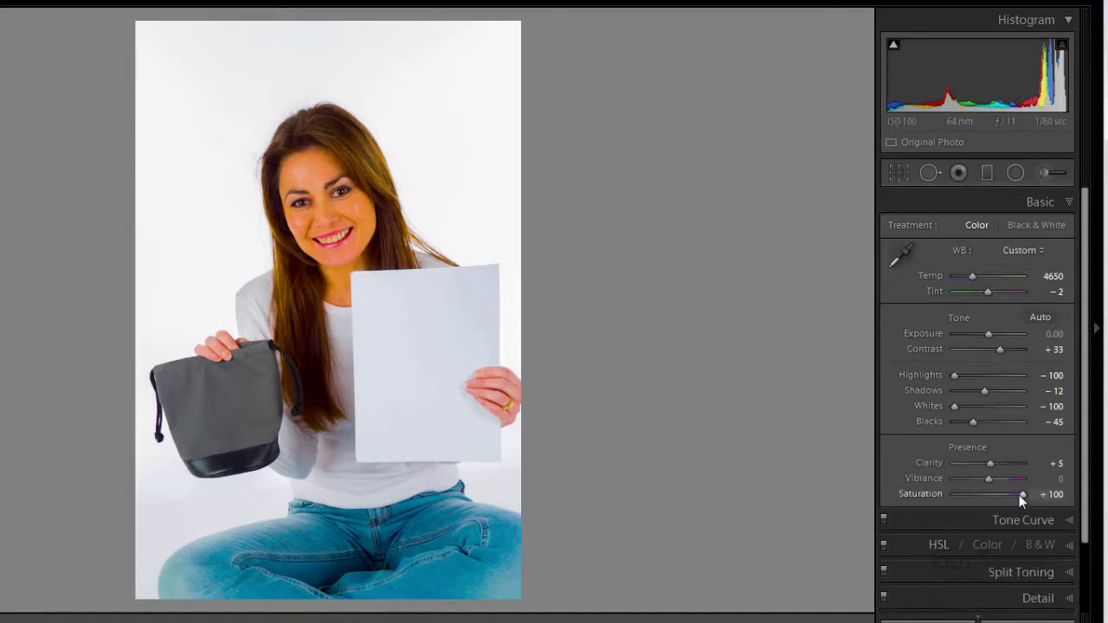
drag(1021, 494, 992, 497)
double_click(993, 495)
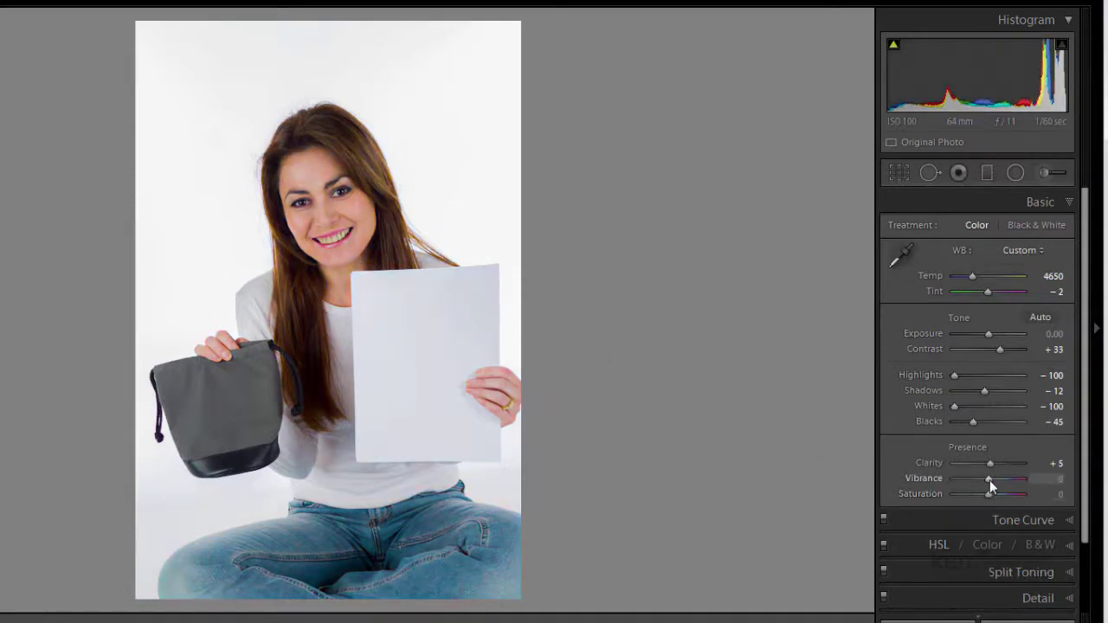
- Try the Vibrance at +100 and lower it to +26
drag(988, 479, 1051, 485)
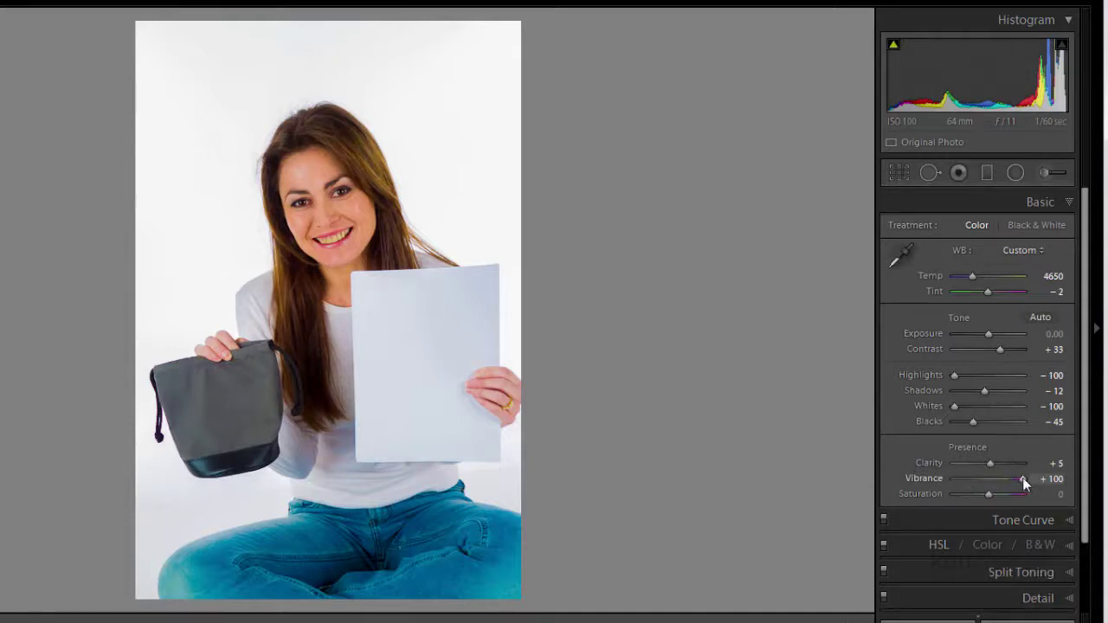
drag(1022, 476, 999, 486)
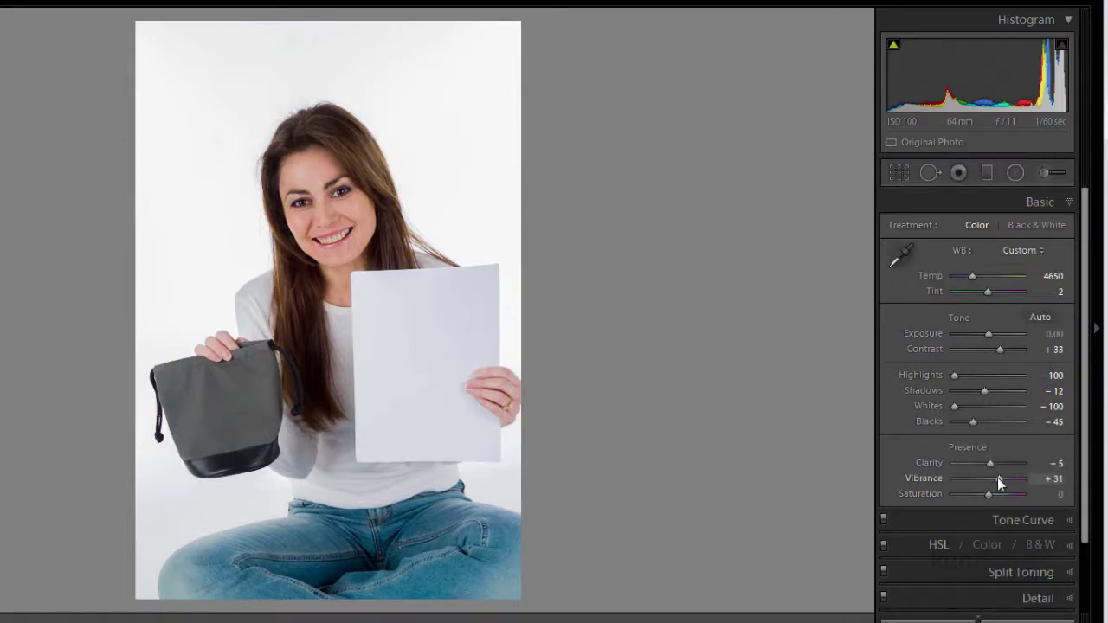
drag(998, 478, 996, 479)
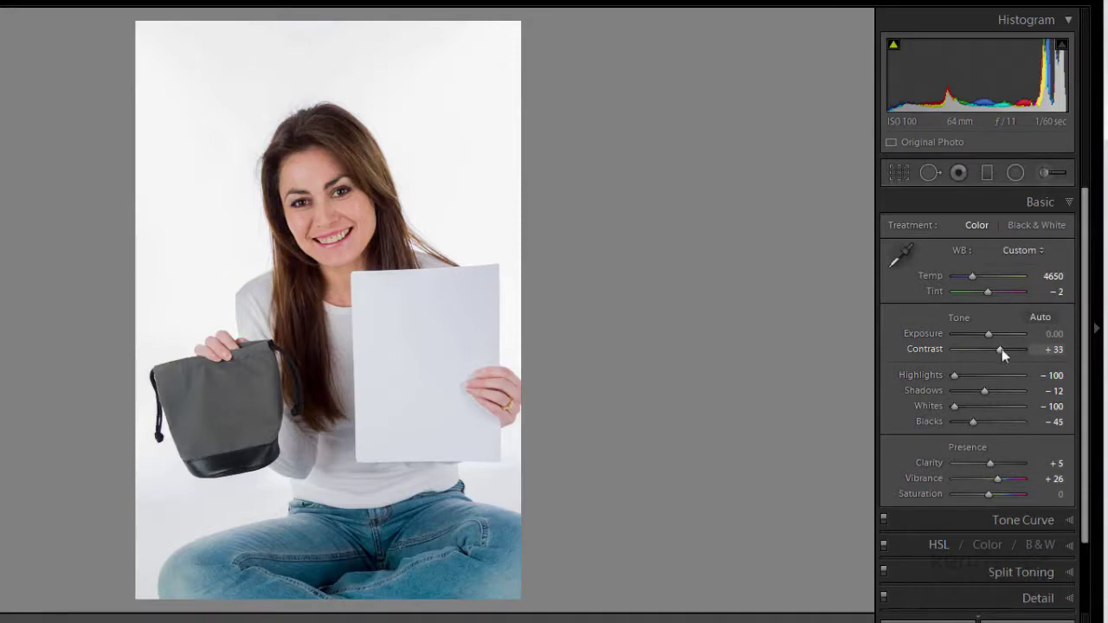
- Set the Contrast to +62 and the Vibrance to −10, and show the before view for comparison
mouse_move(999, 348)
mouse_down()
mouse_move(1029, 353)
mouse_move(997, 358)
mouse_up()
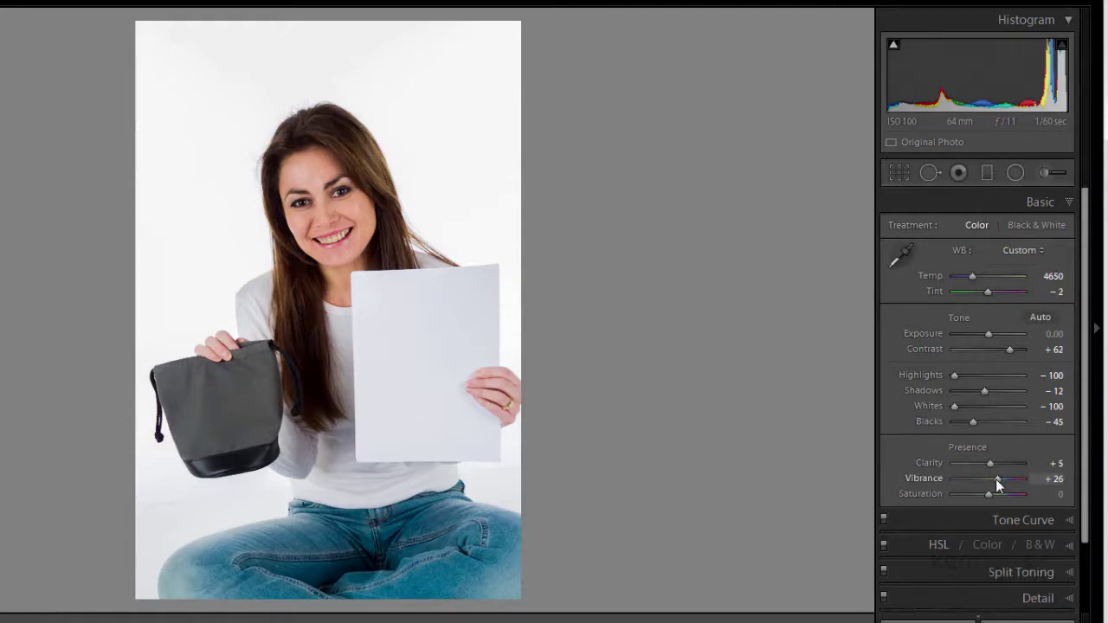
drag(993, 480, 982, 483)
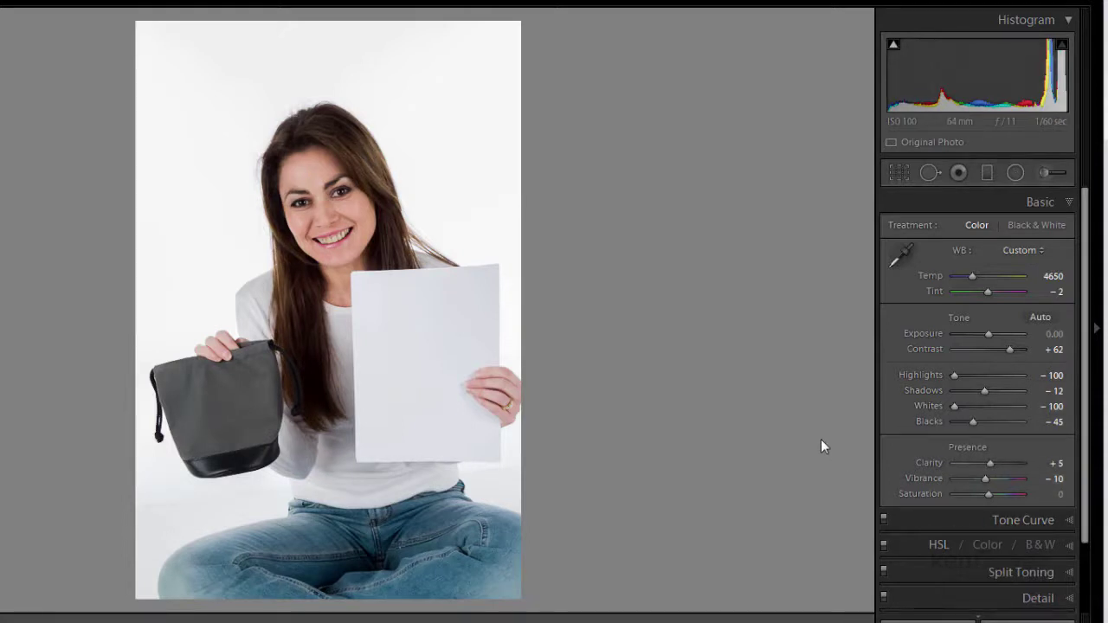
key(backslash)
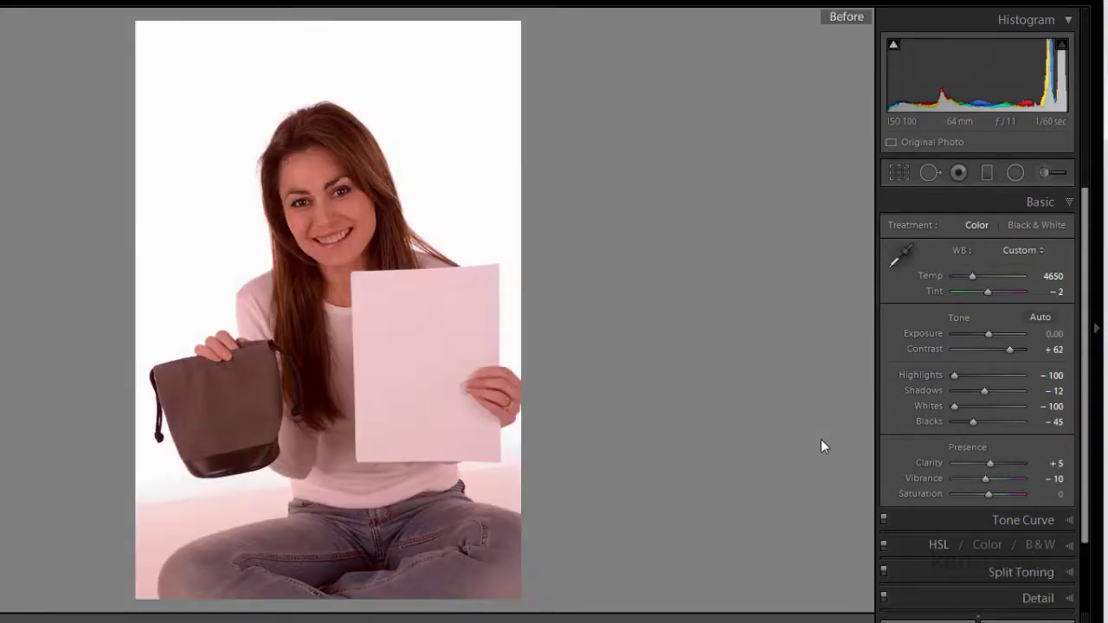
- Leave the before view and synchronize all develop settings from the gray-bag portrait to all seven photos in the filmstrip
key(backslash)
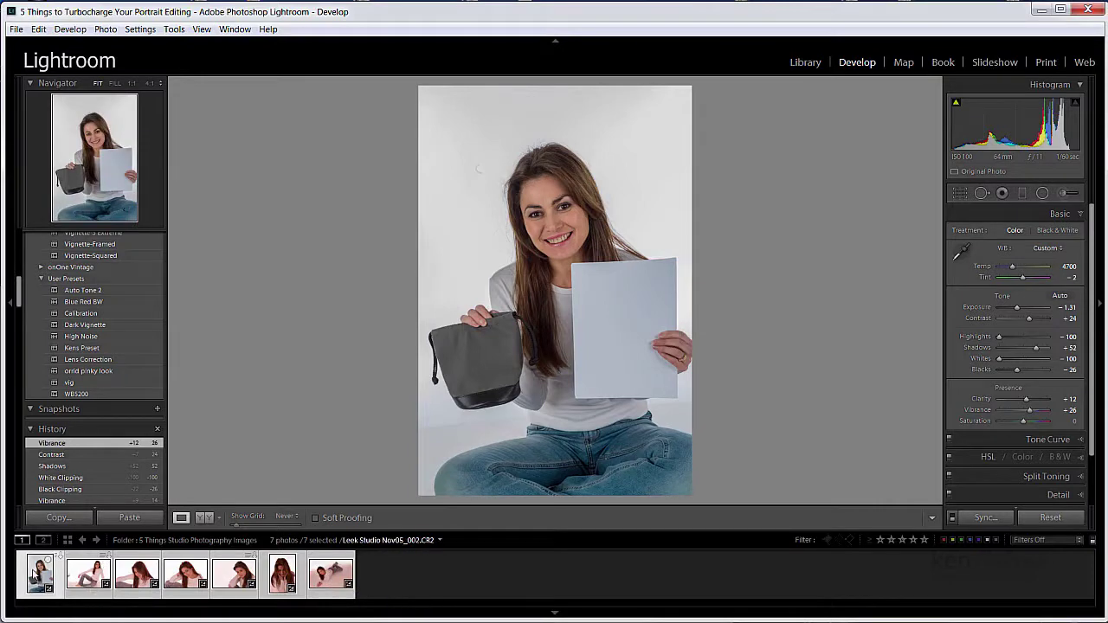
click(405, 582)
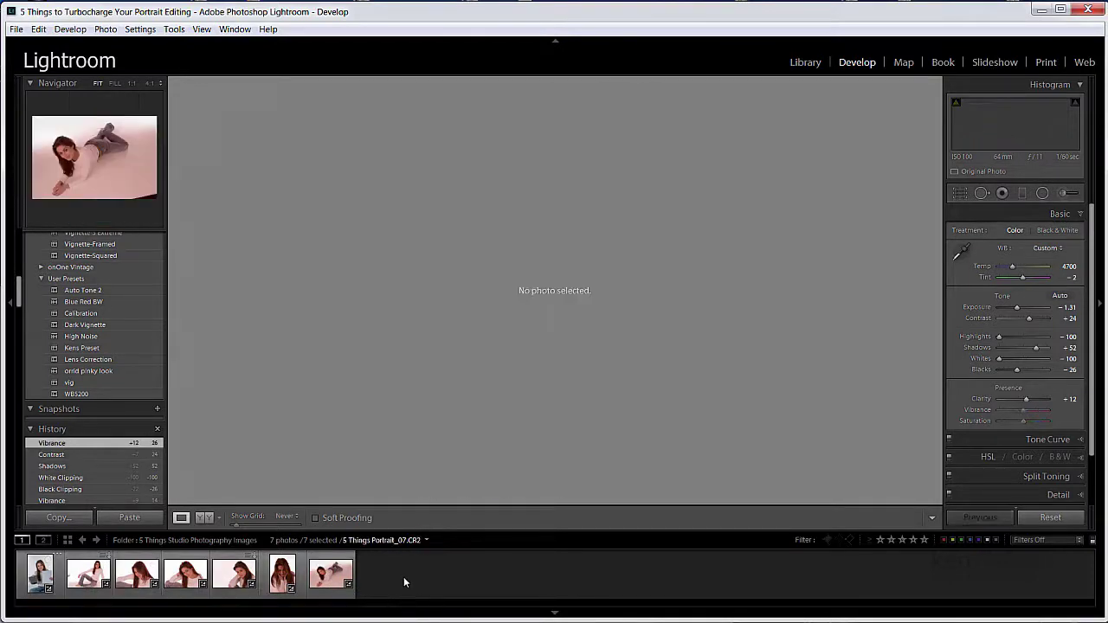
click(41, 575)
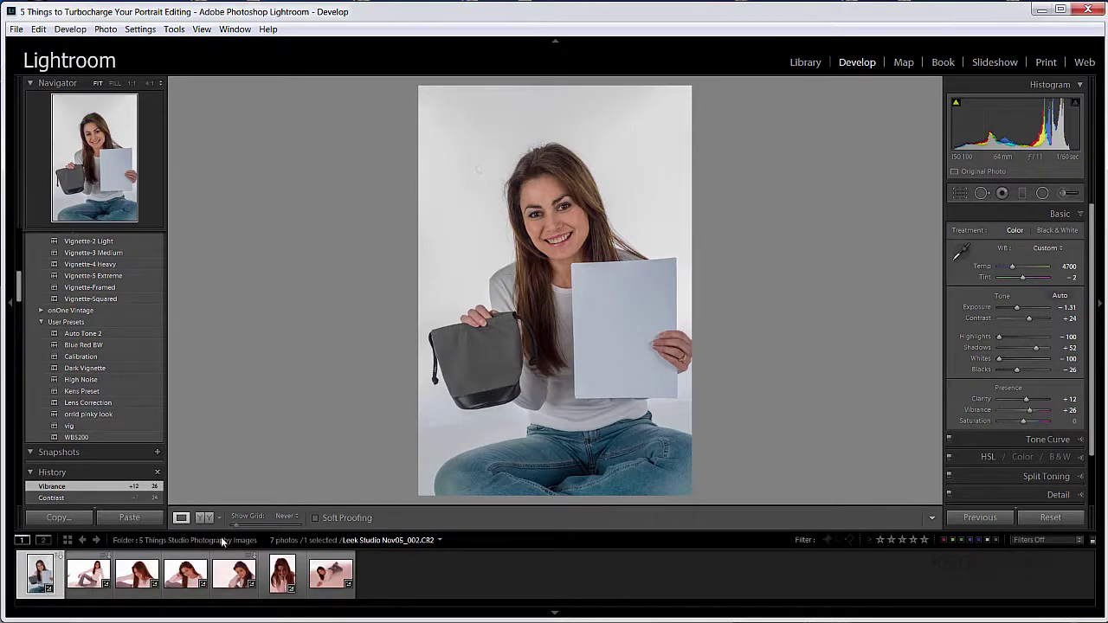
shift+click(350, 574)
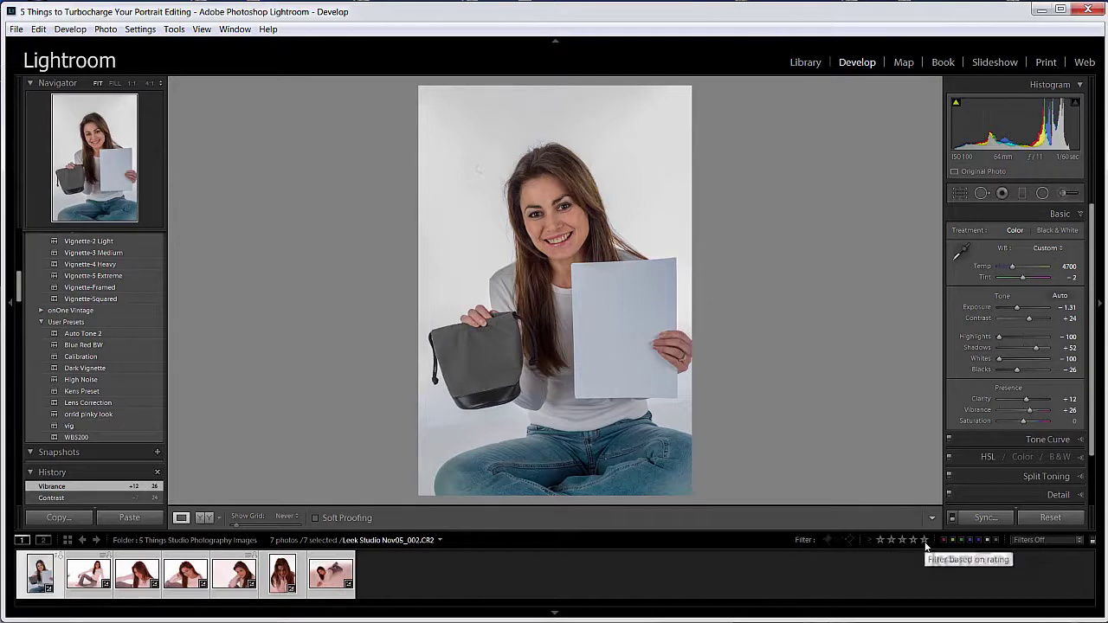
click(984, 517)
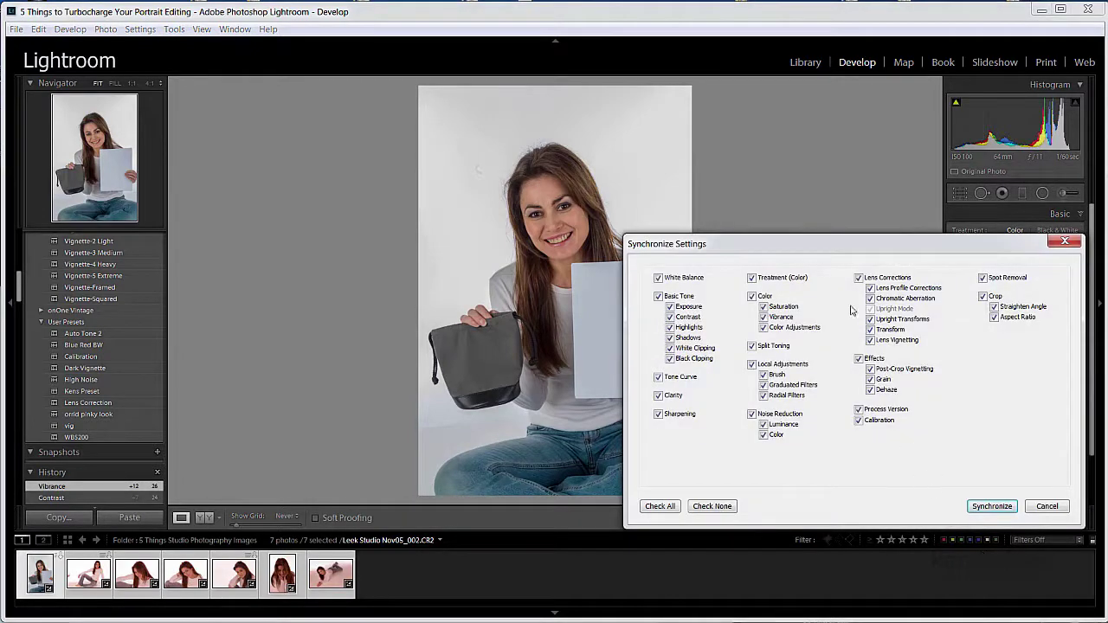
drag(855, 249, 821, 234)
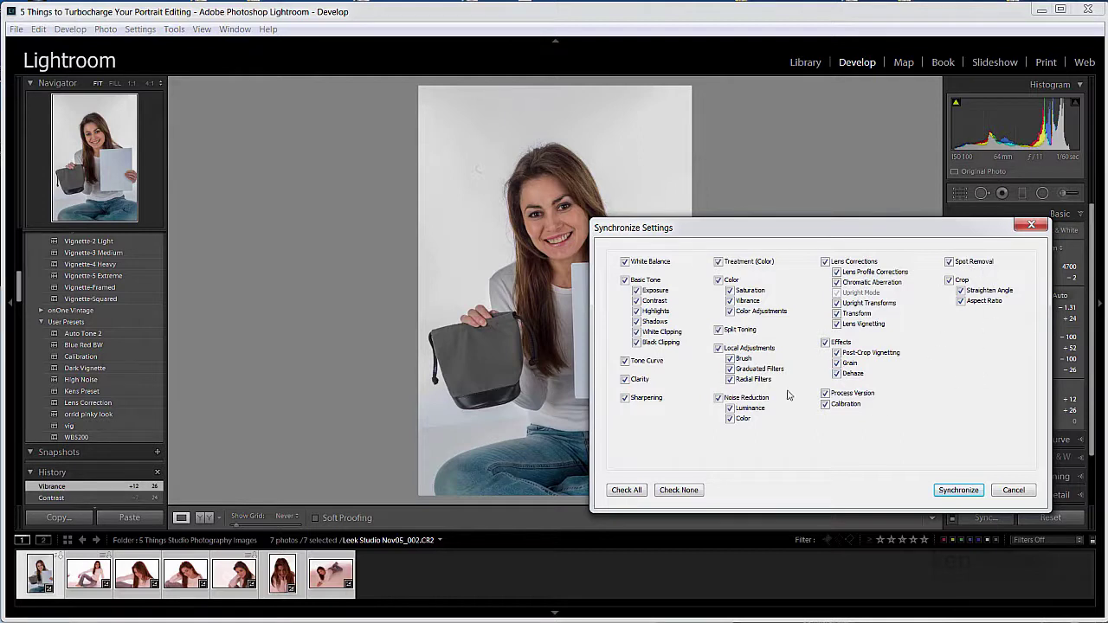
click(626, 491)
click(958, 490)
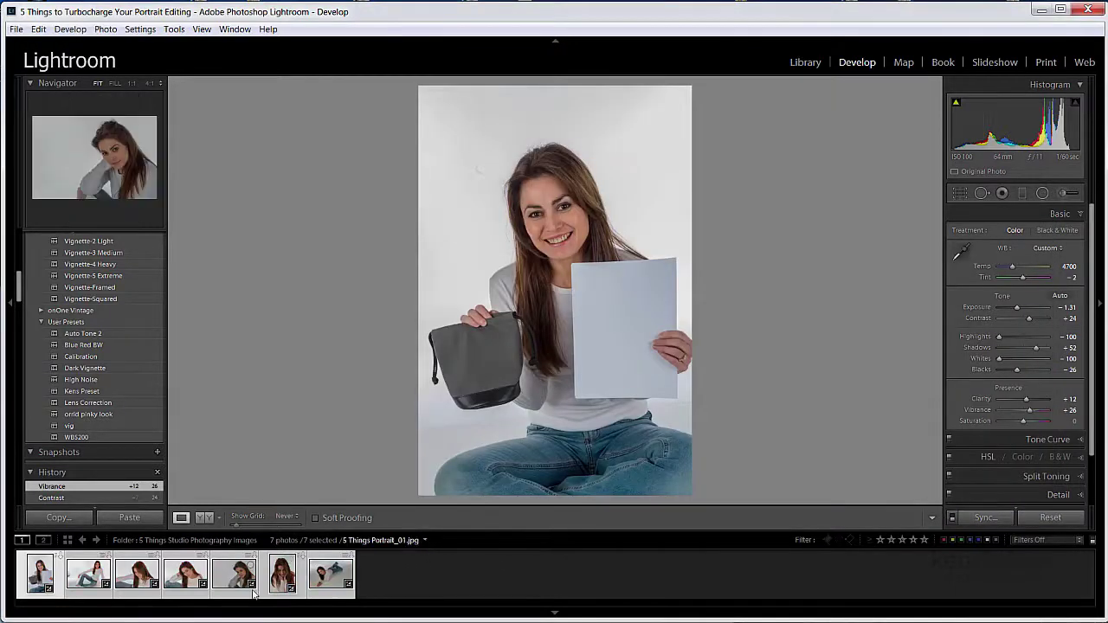
- Look through the synchronized photos, including the lying, head-in-hands and seated full-length poses, to check the matched color and tone
click(327, 577)
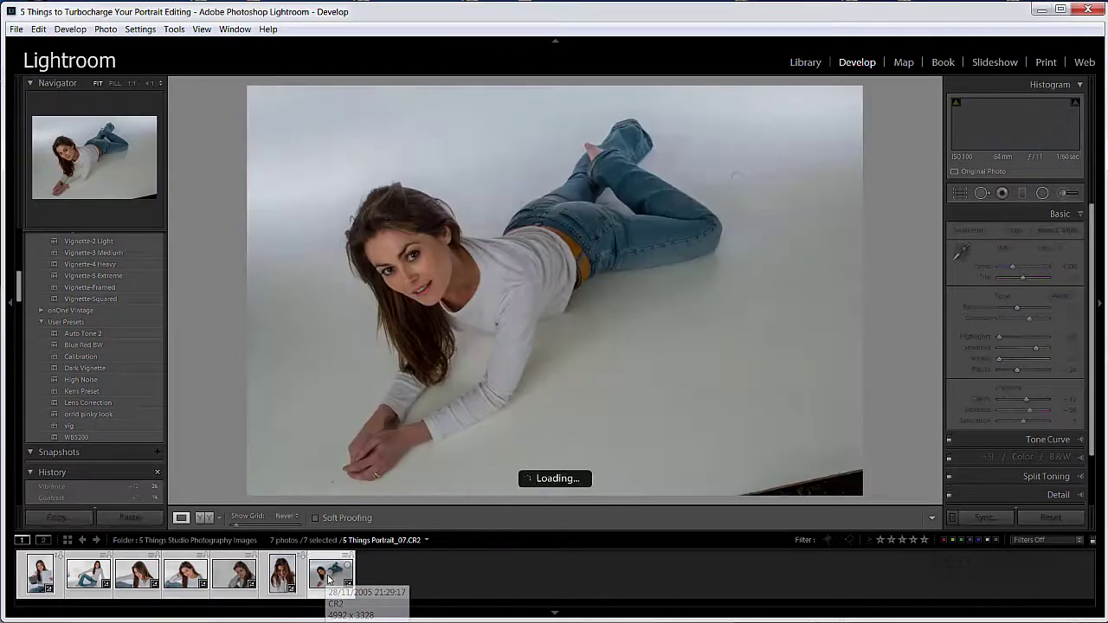
click(283, 582)
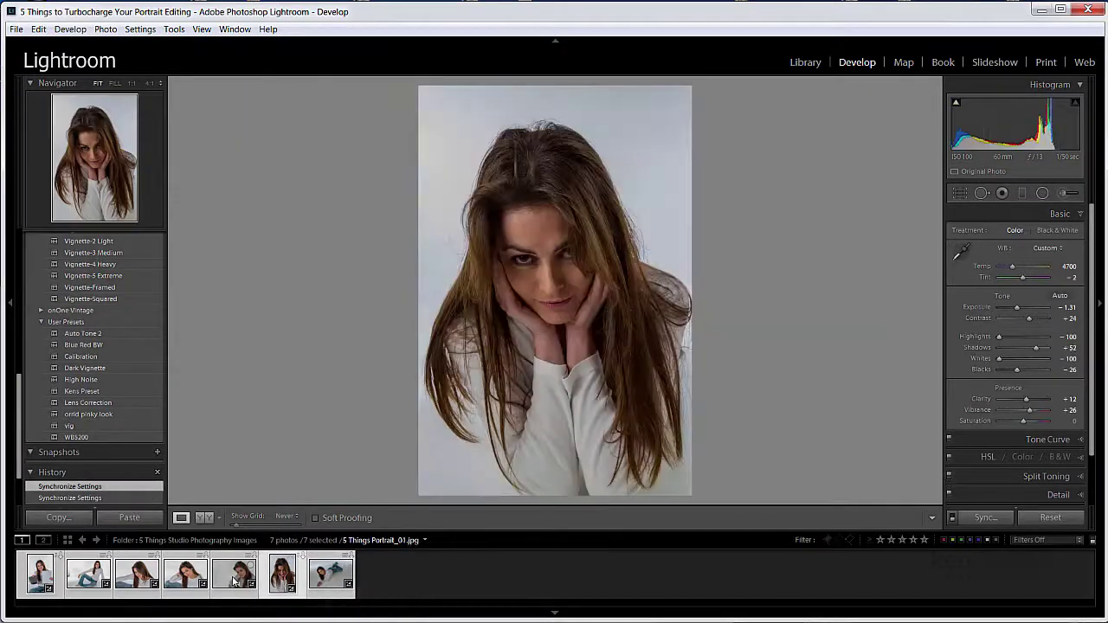
click(234, 581)
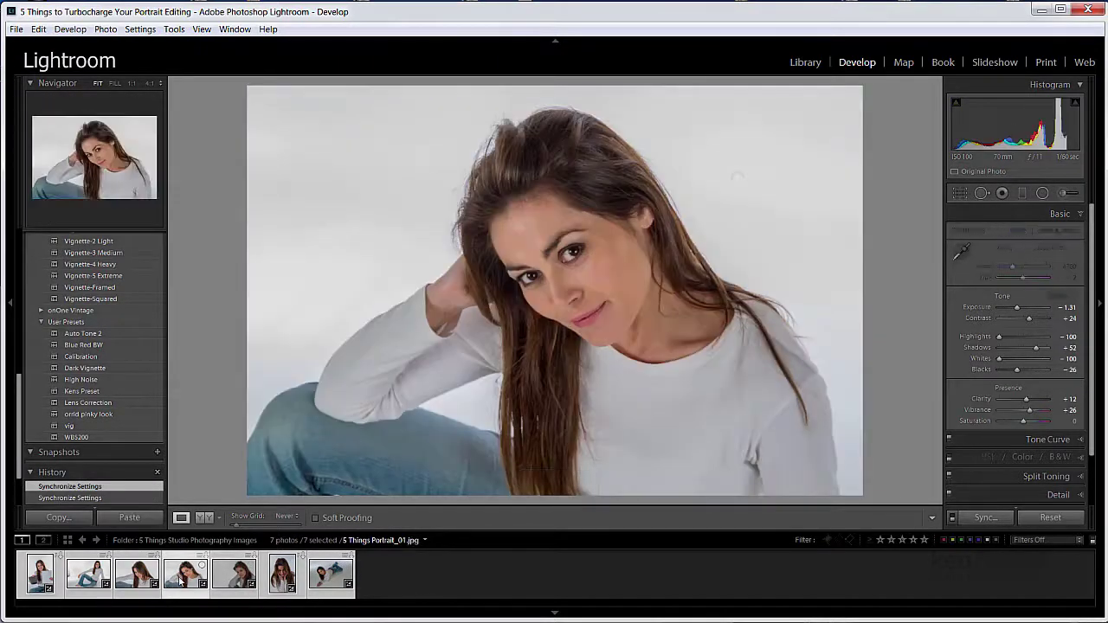
click(89, 574)
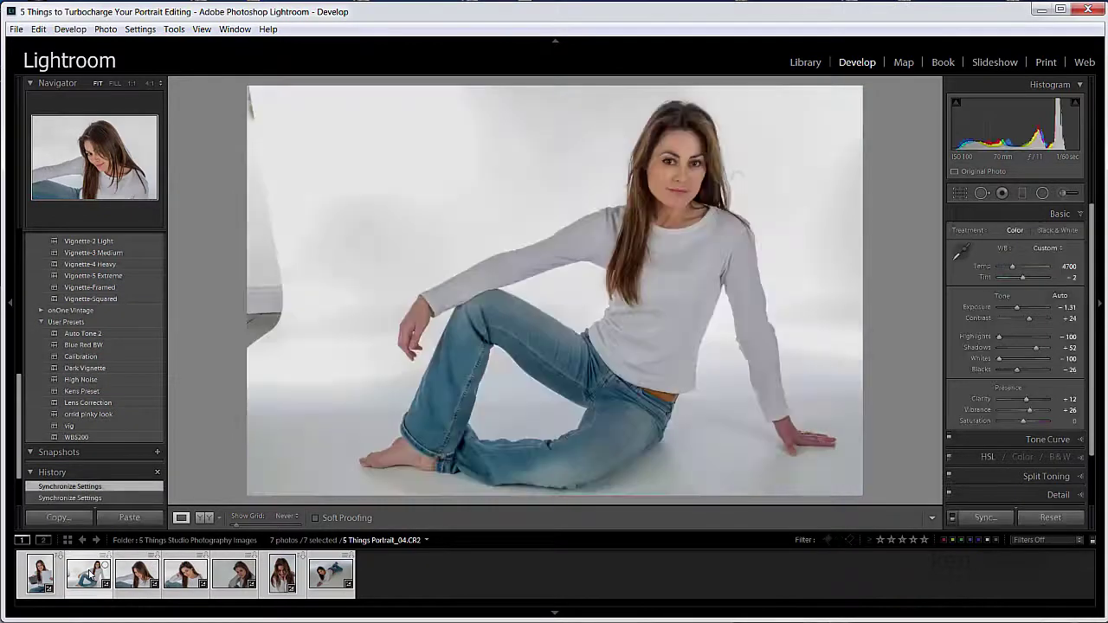
- Set the Exposure of 5 Things Portrait_01.jpg to −0.95 and check other photos in the filmstrip
click(237, 582)
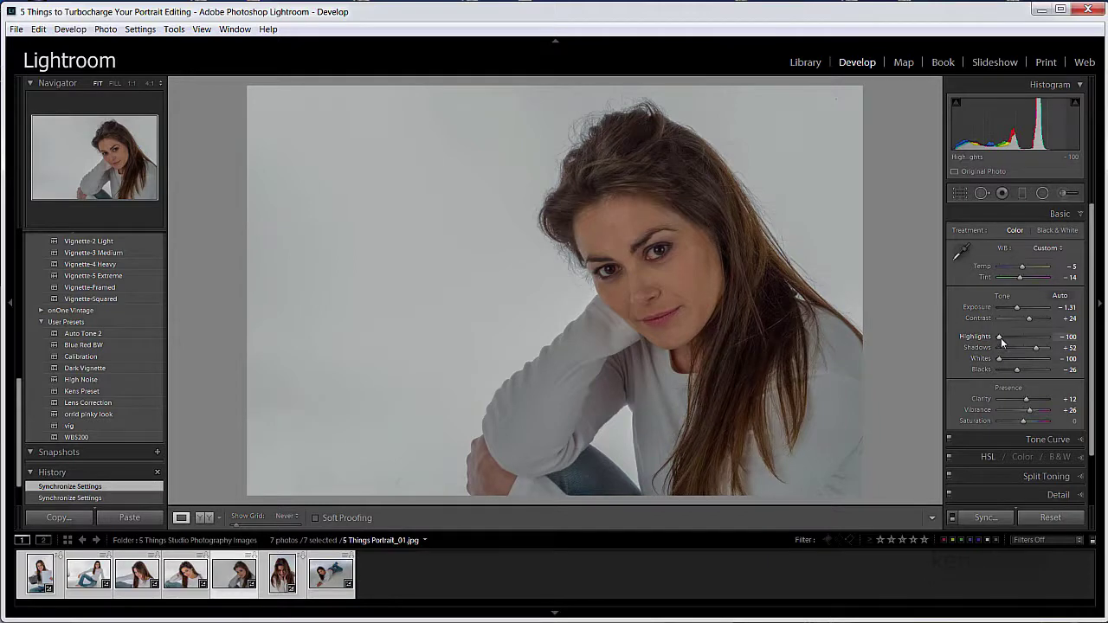
drag(1016, 307, 1018, 309)
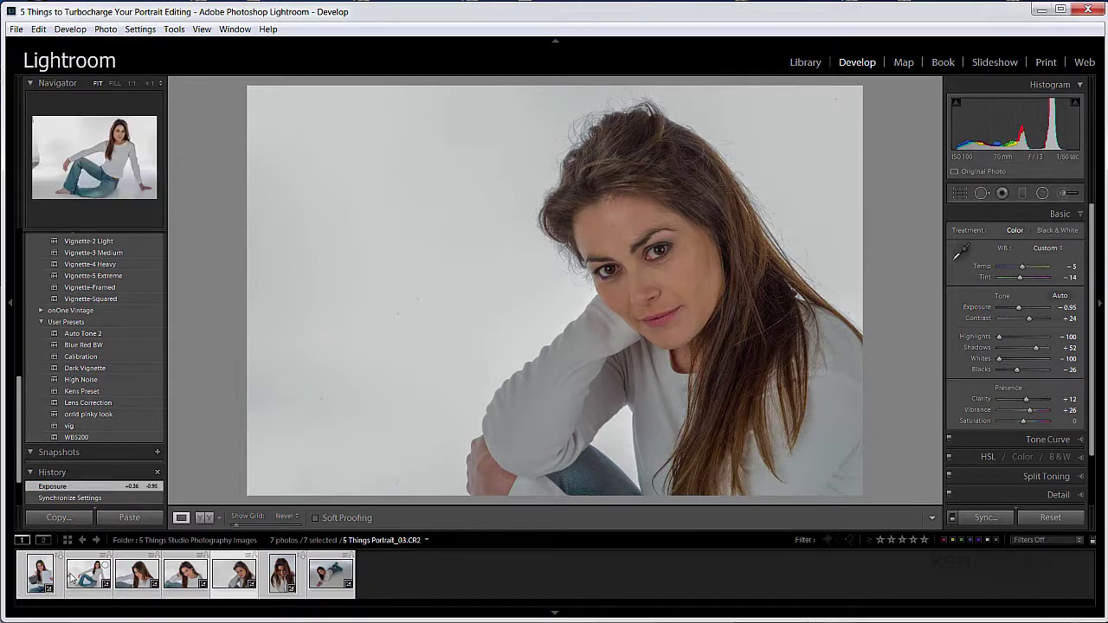
click(346, 578)
click(182, 584)
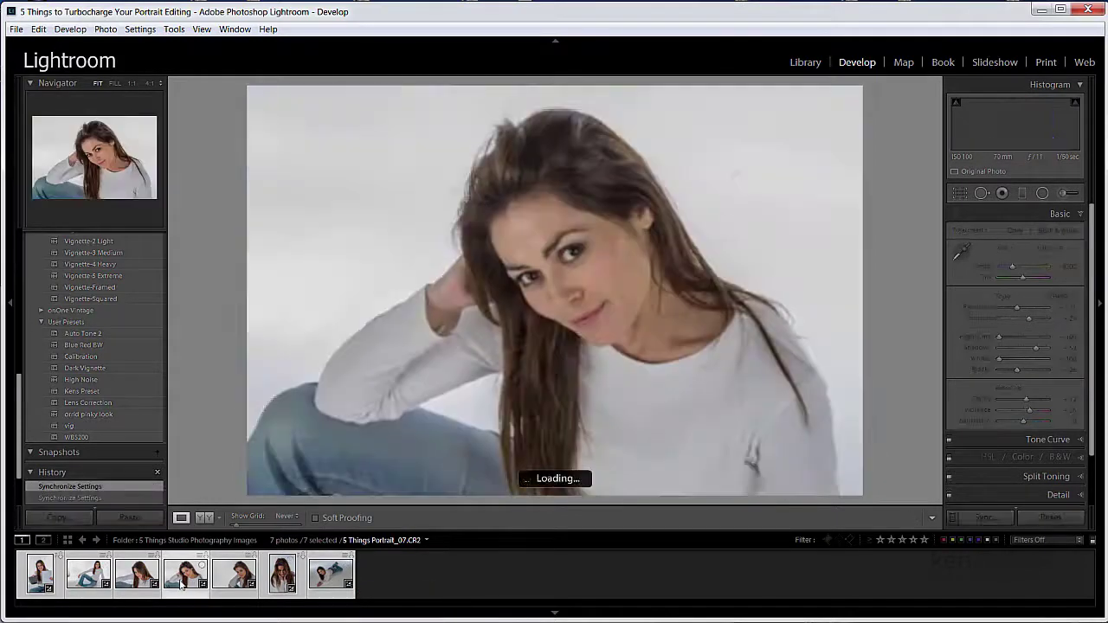
click(424, 587)
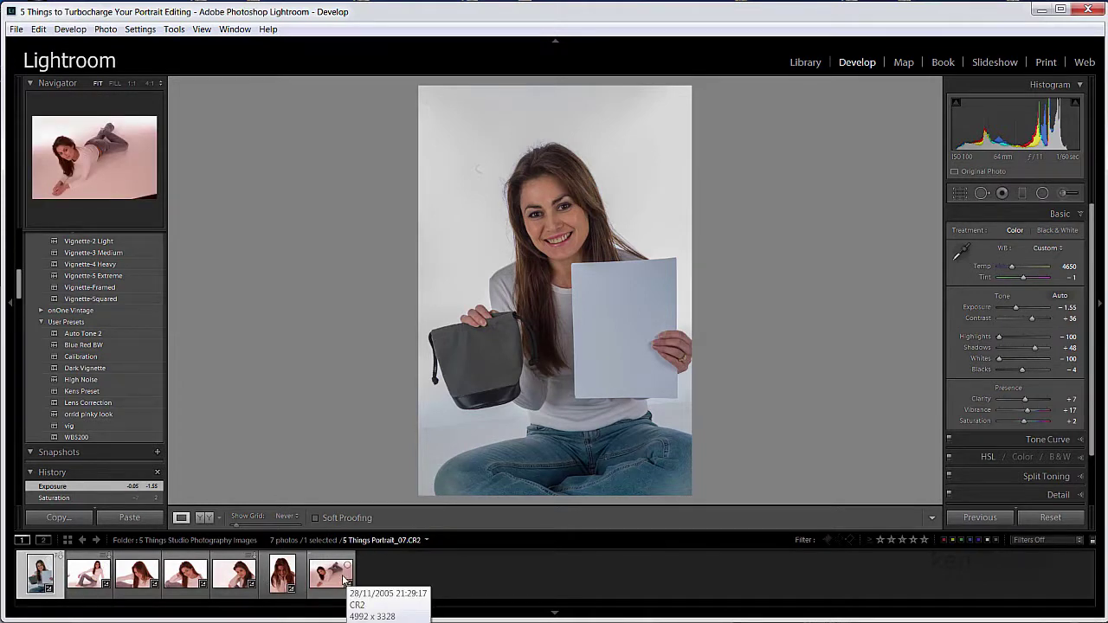
- Turn on Auto Sync with all seven photos selected and set their white balance by sampling the gray bag as neutral
key(shift)
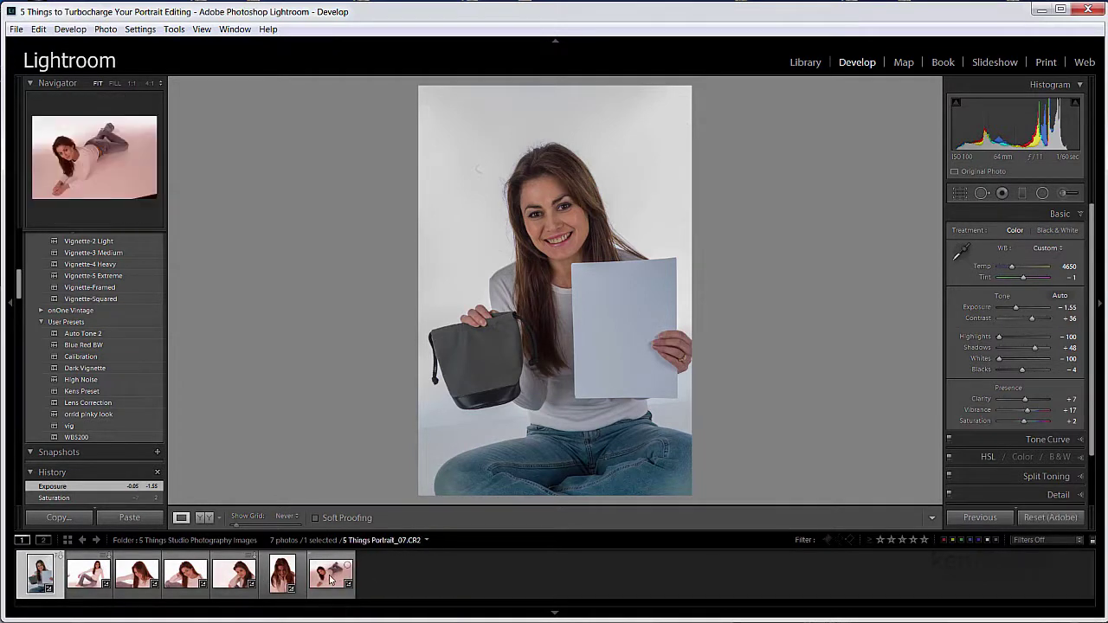
shift+click(331, 578)
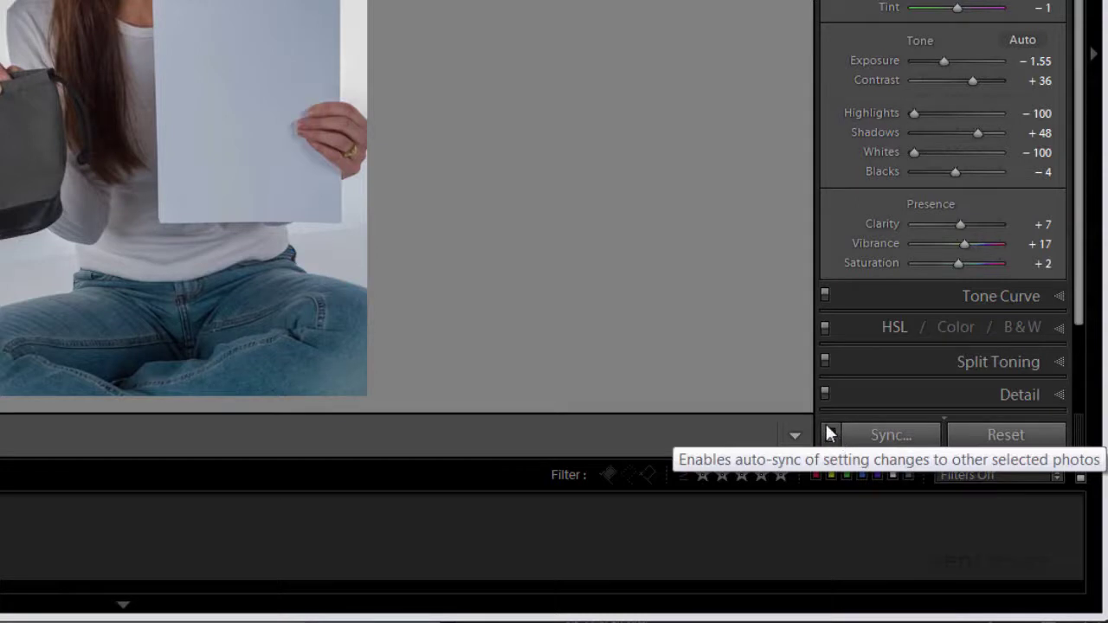
click(829, 433)
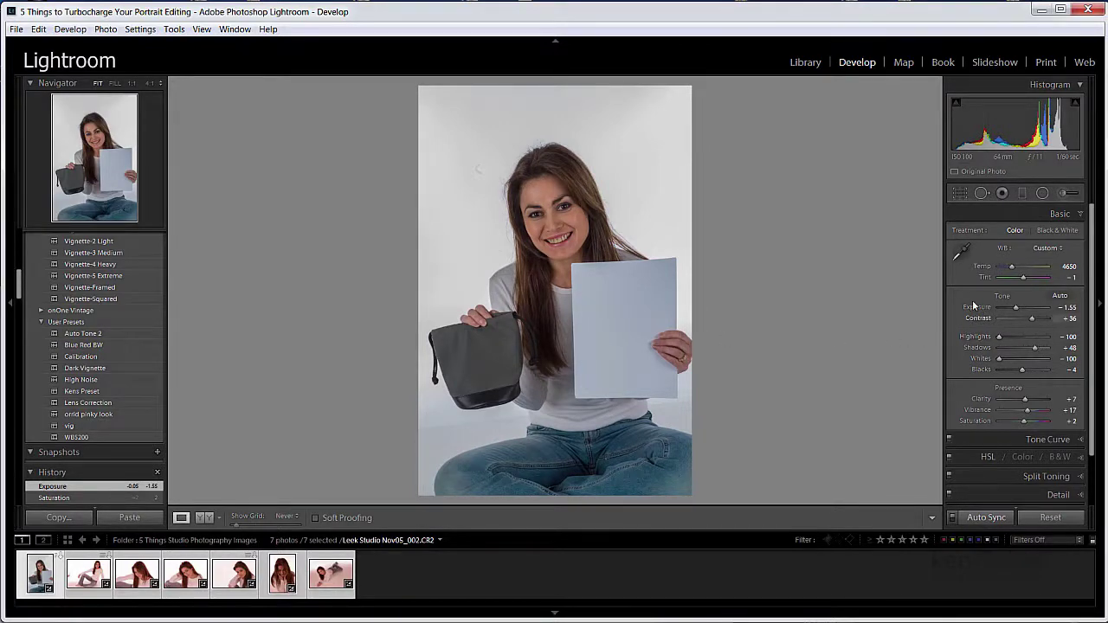
click(963, 257)
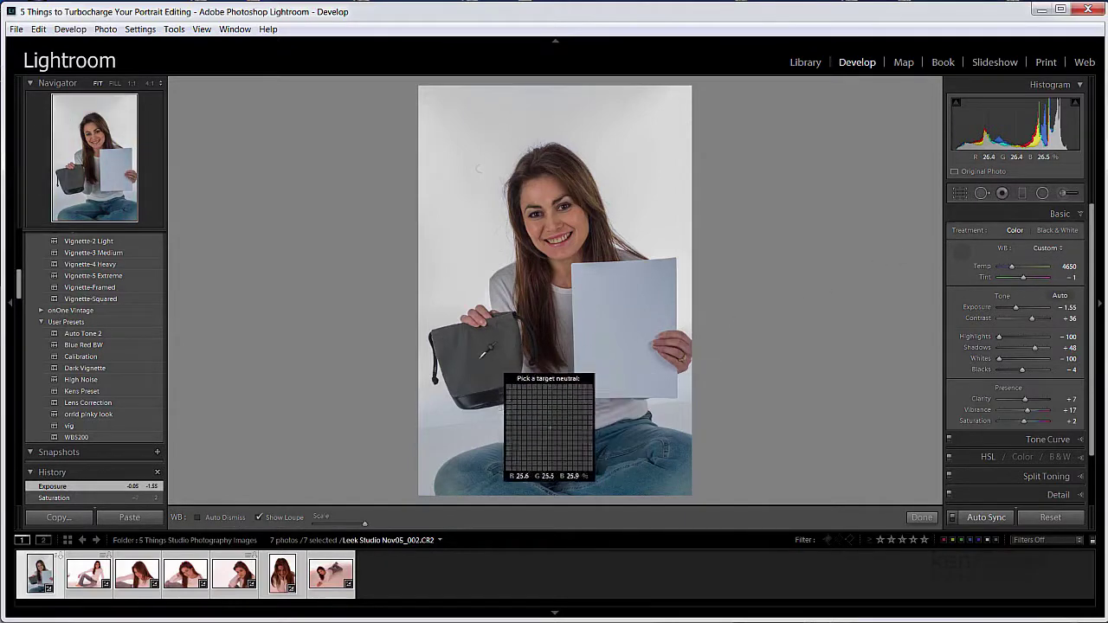
click(477, 350)
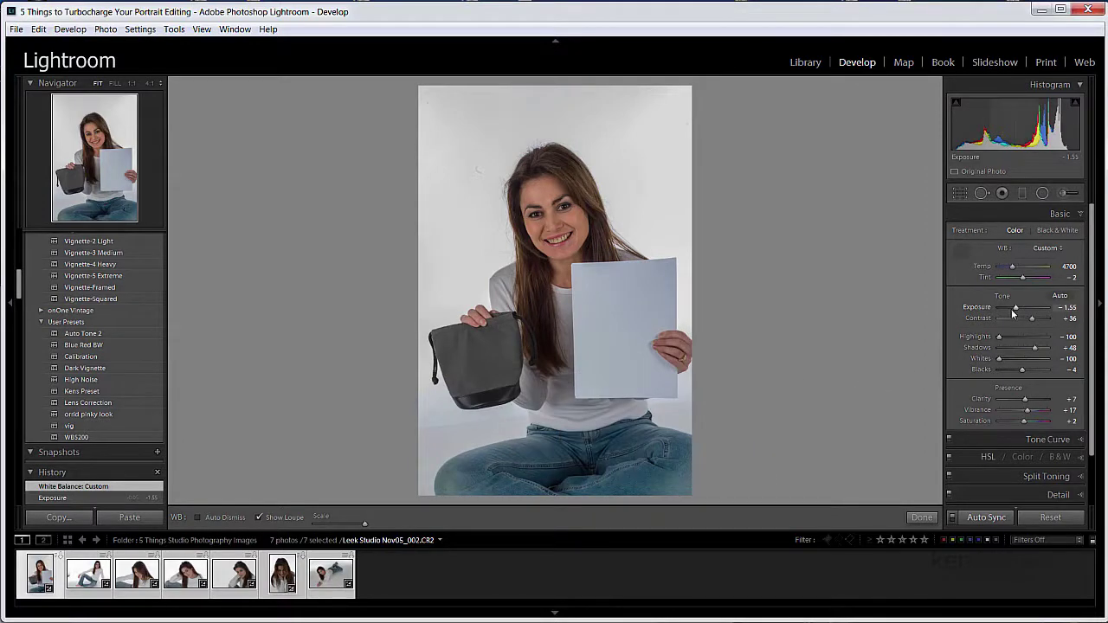
- Try the Exposure of the auto-synced photos at −0.83 and −3.45, and readjust it to around −1.19
drag(1016, 310, 1019, 310)
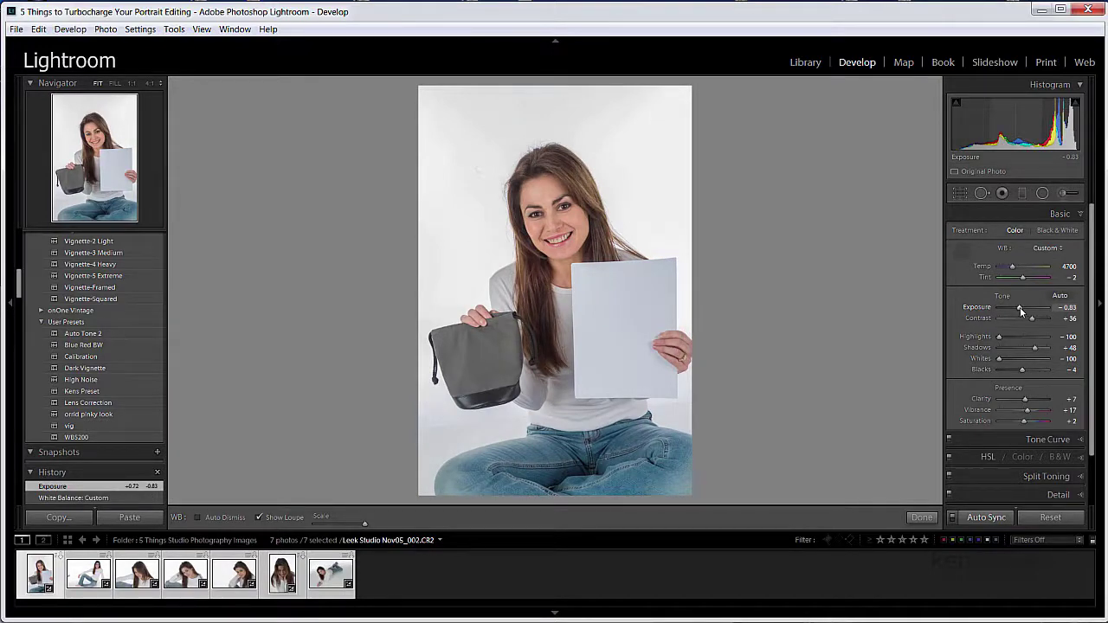
drag(1019, 310, 1007, 317)
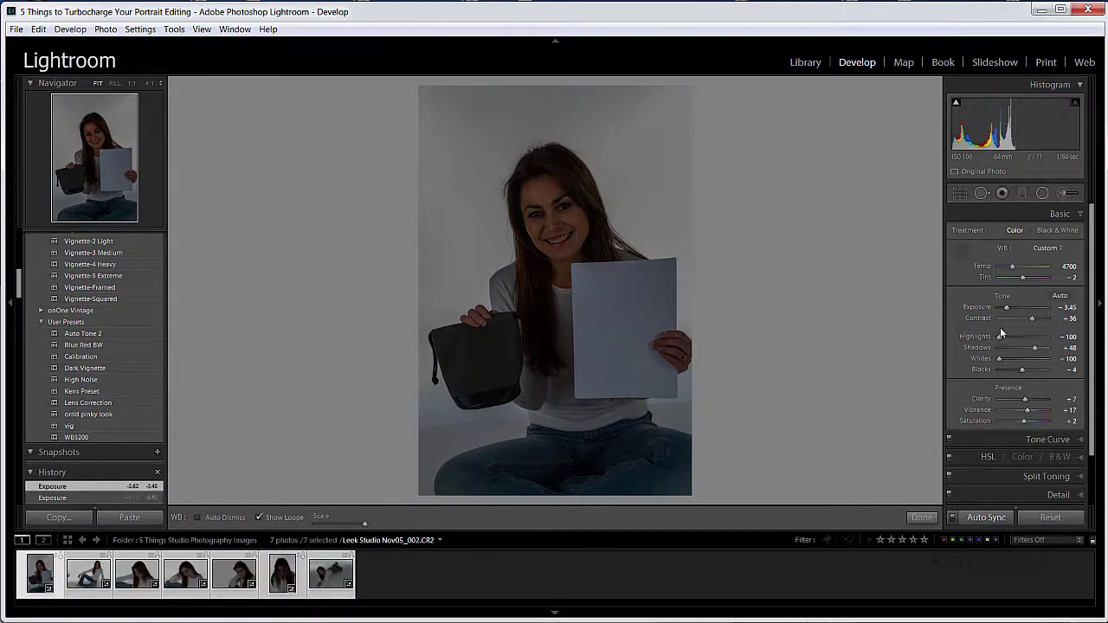
drag(1006, 308, 1011, 309)
drag(1018, 309, 1016, 307)
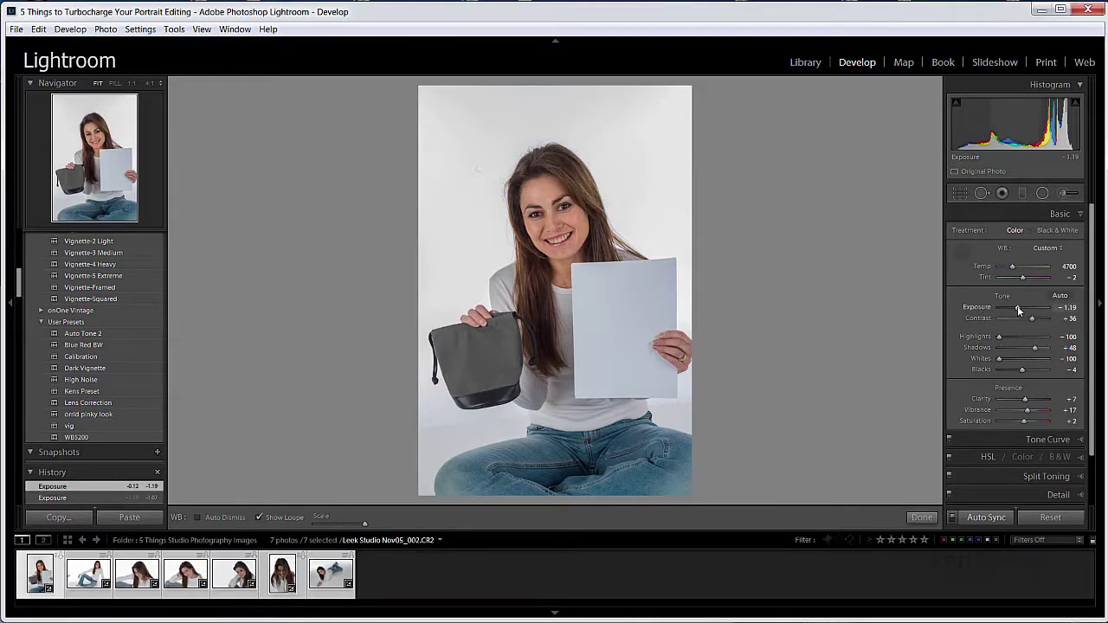
drag(1016, 306, 1013, 305)
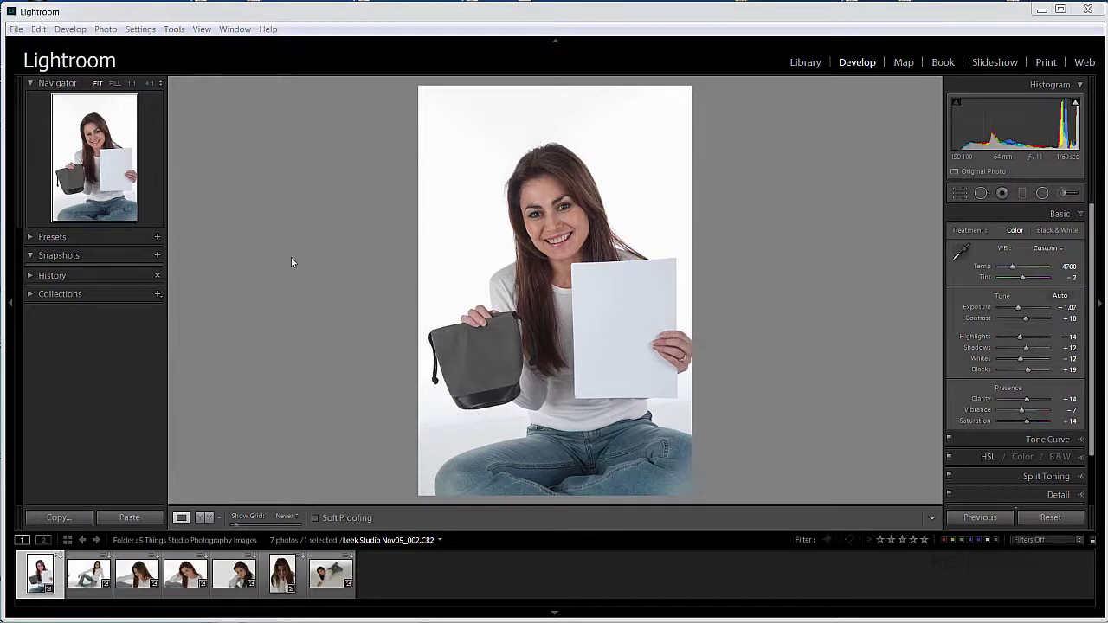
- Expand the Lightroom B&W Presets and apply B&W Look 2 to the gray-bag portrait
click(35, 238)
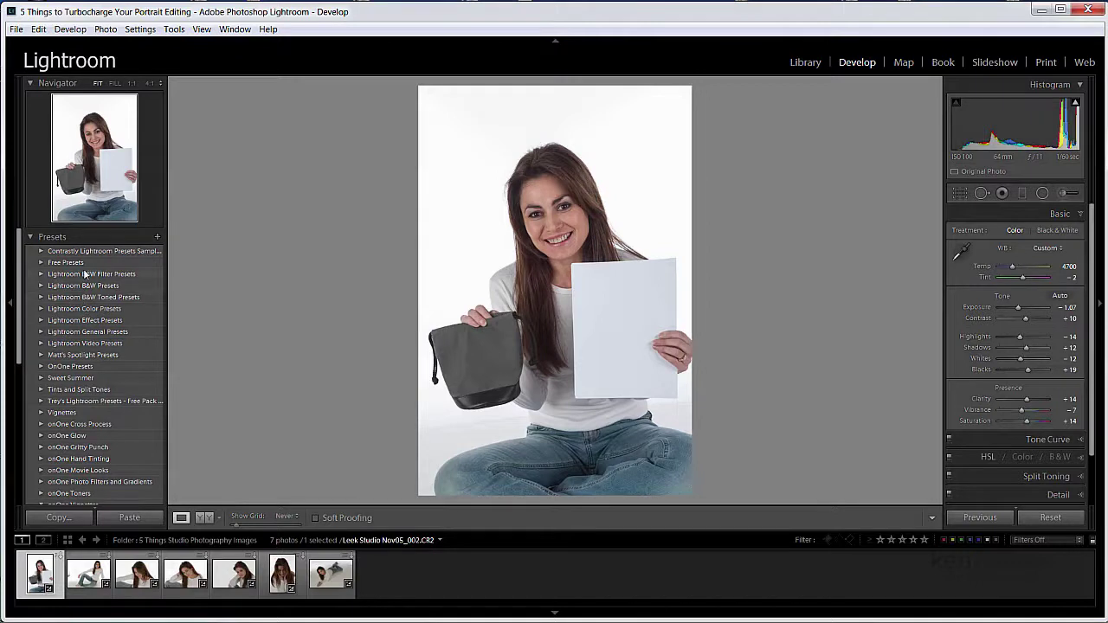
click(42, 287)
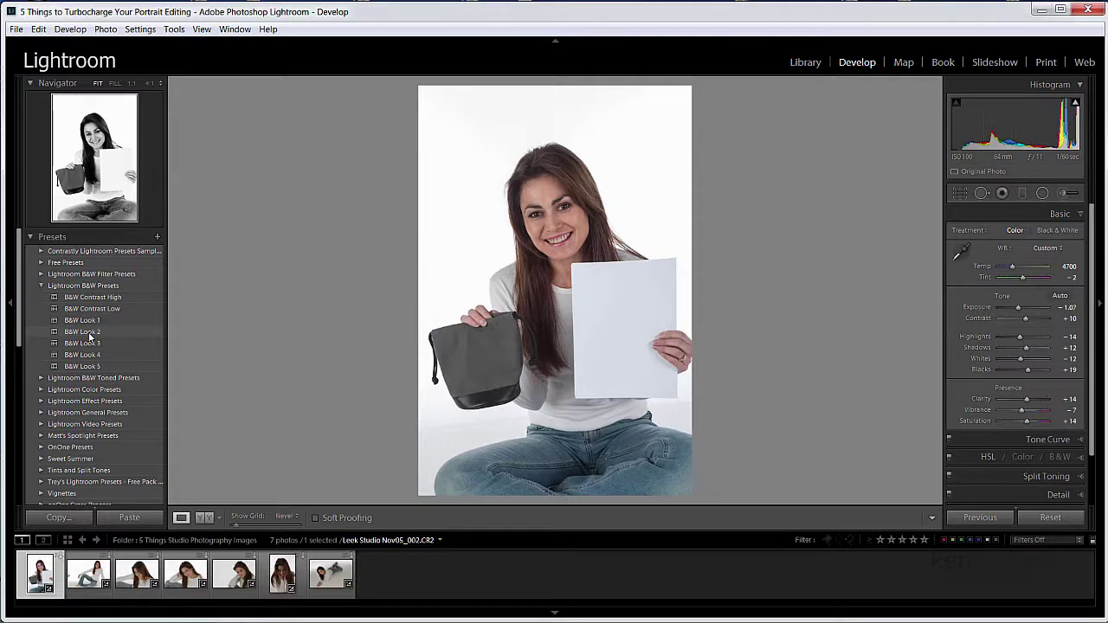
click(89, 335)
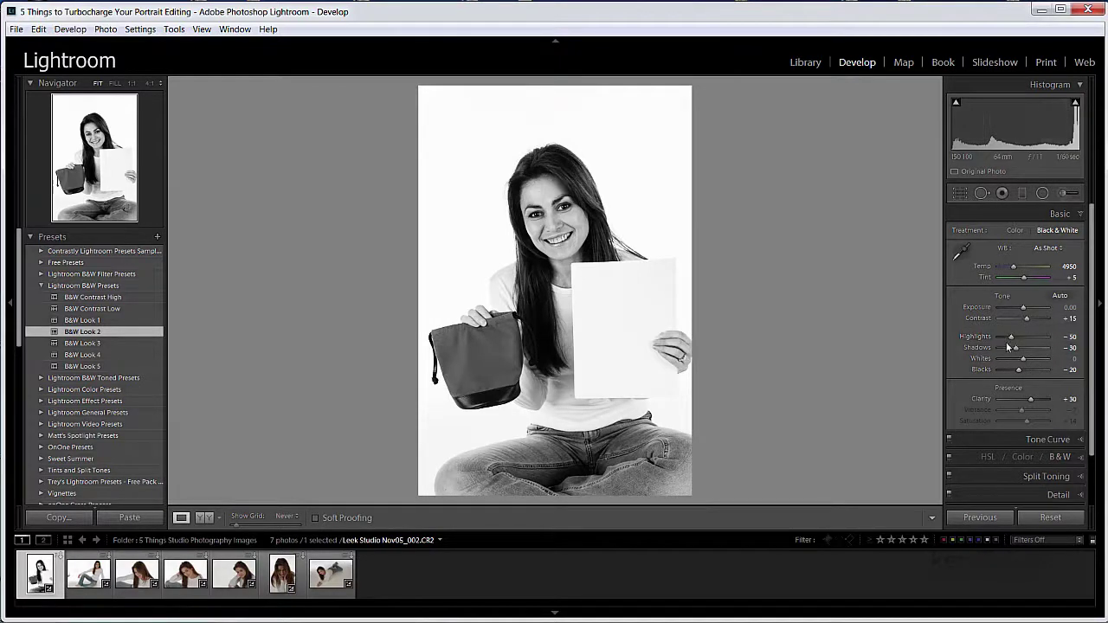
- Try the other black-and-white presets on the portrait, from B&W Look 3, 5 and 4 back through 3, 2 and 1
click(82, 346)
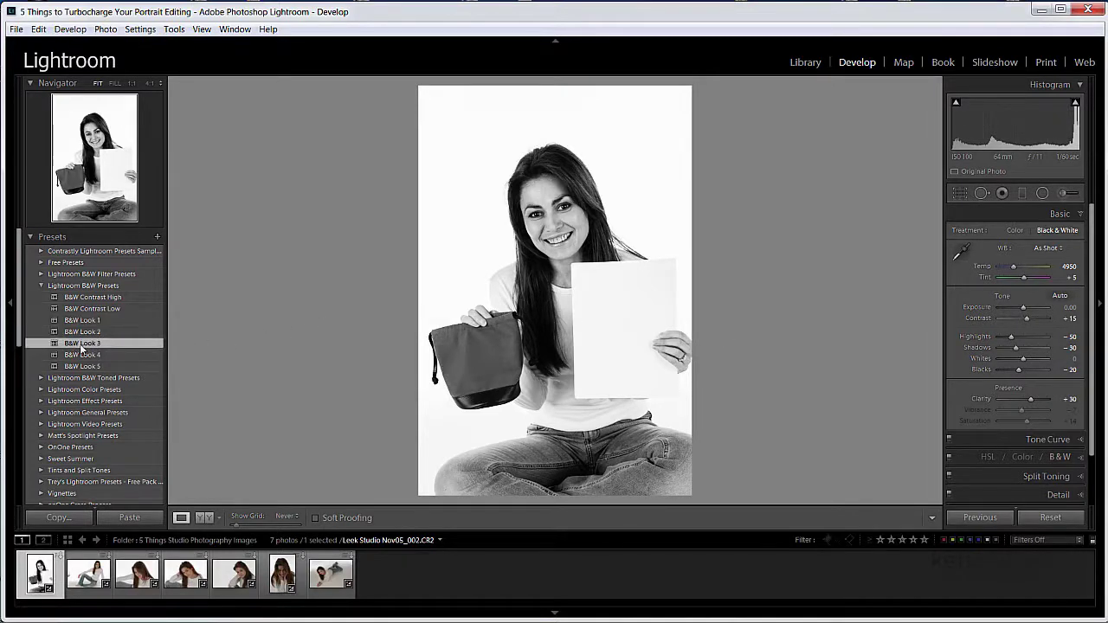
click(80, 366)
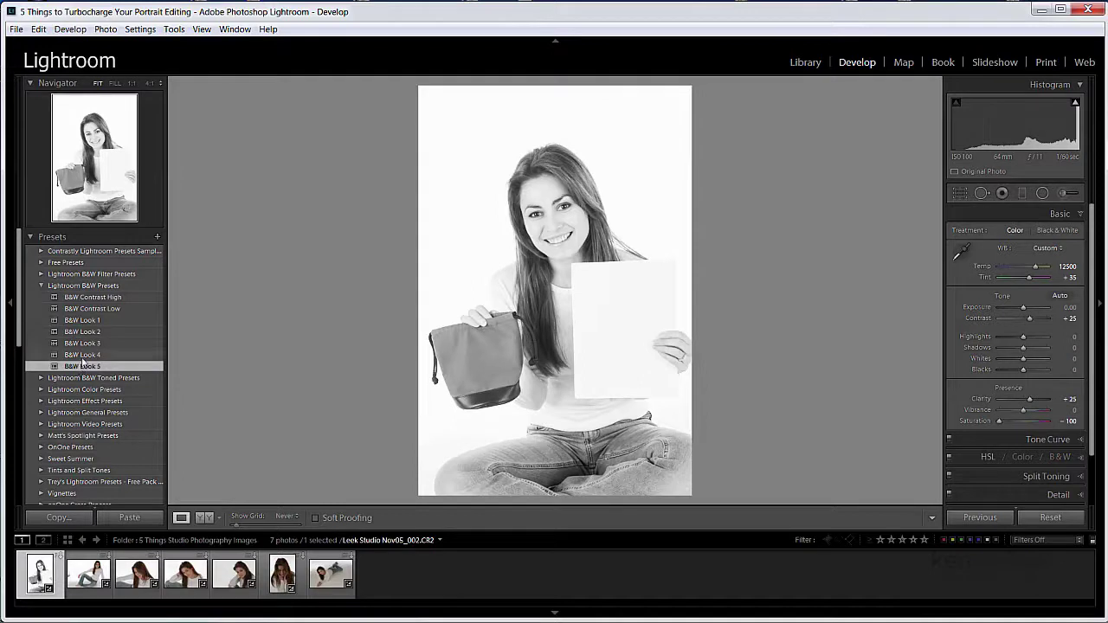
click(83, 356)
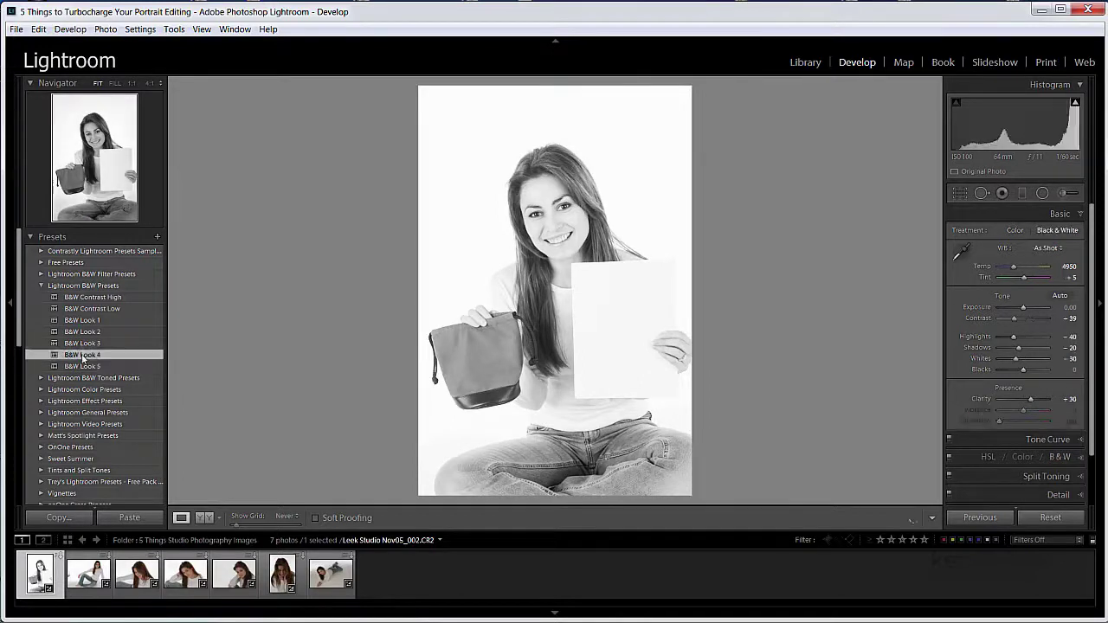
click(83, 344)
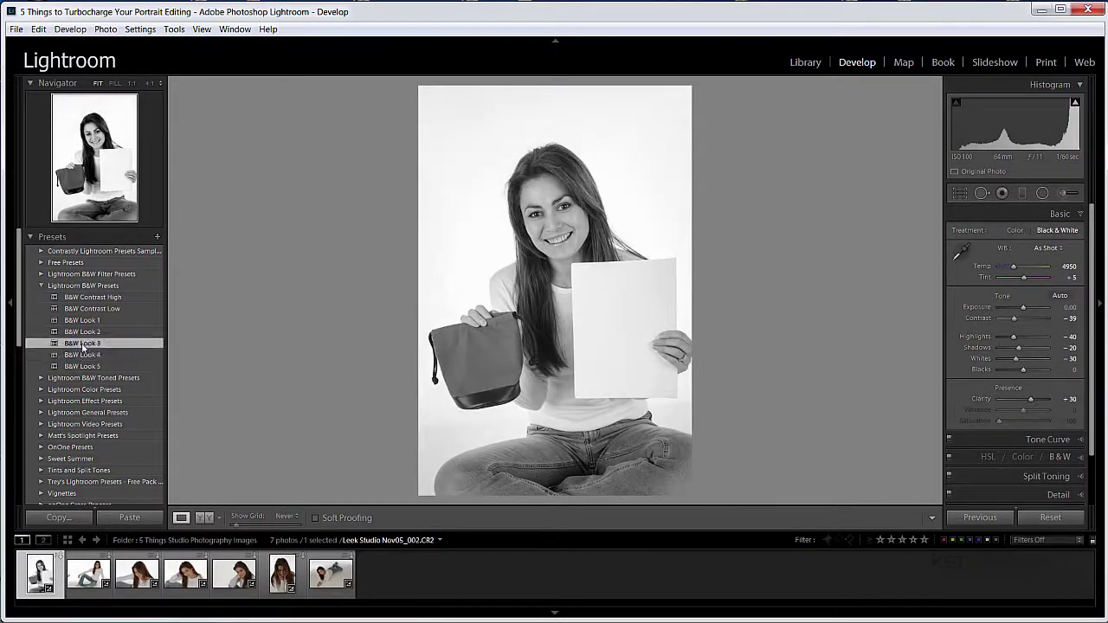
click(84, 333)
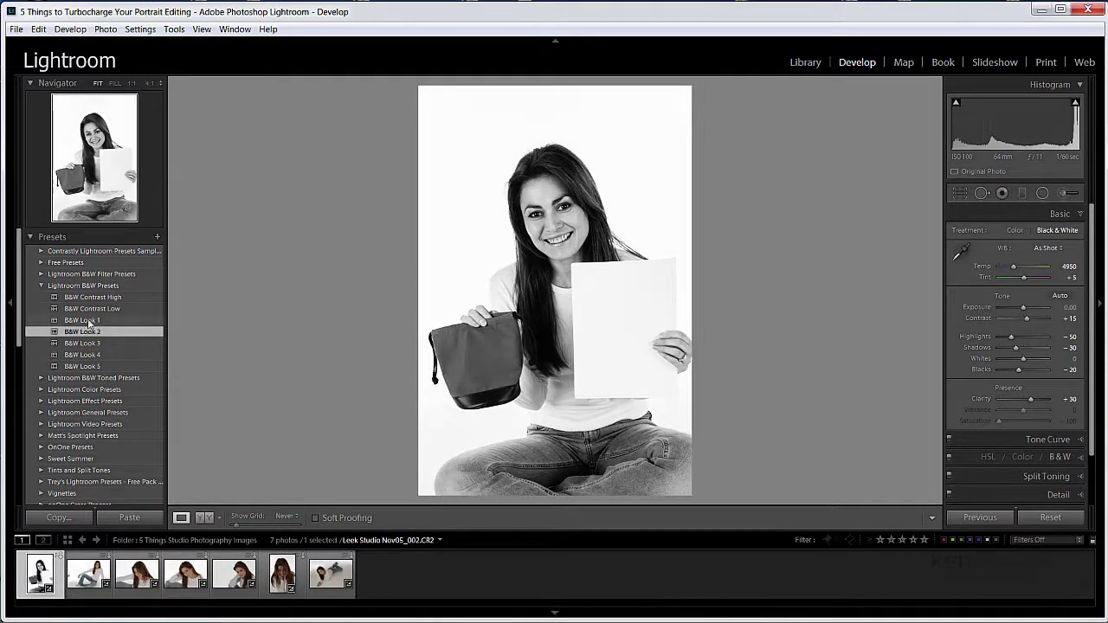
click(101, 321)
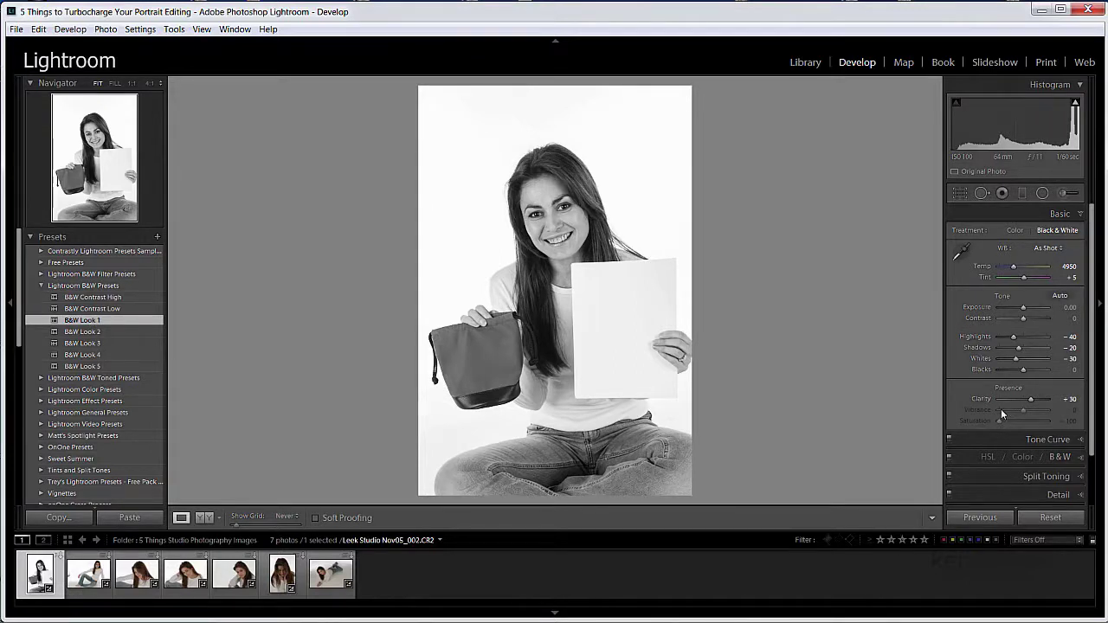
- Apply B&W Look 2 to the portrait and fine-tune it with Highlights at −57 and Shadows at +19
click(74, 334)
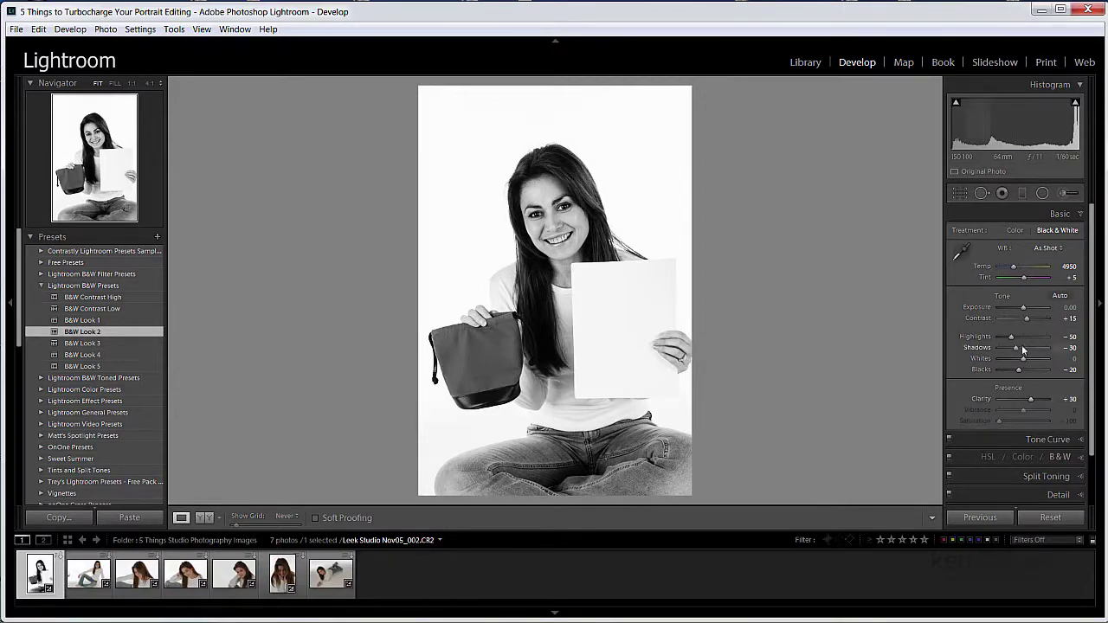
drag(1010, 339, 1028, 353)
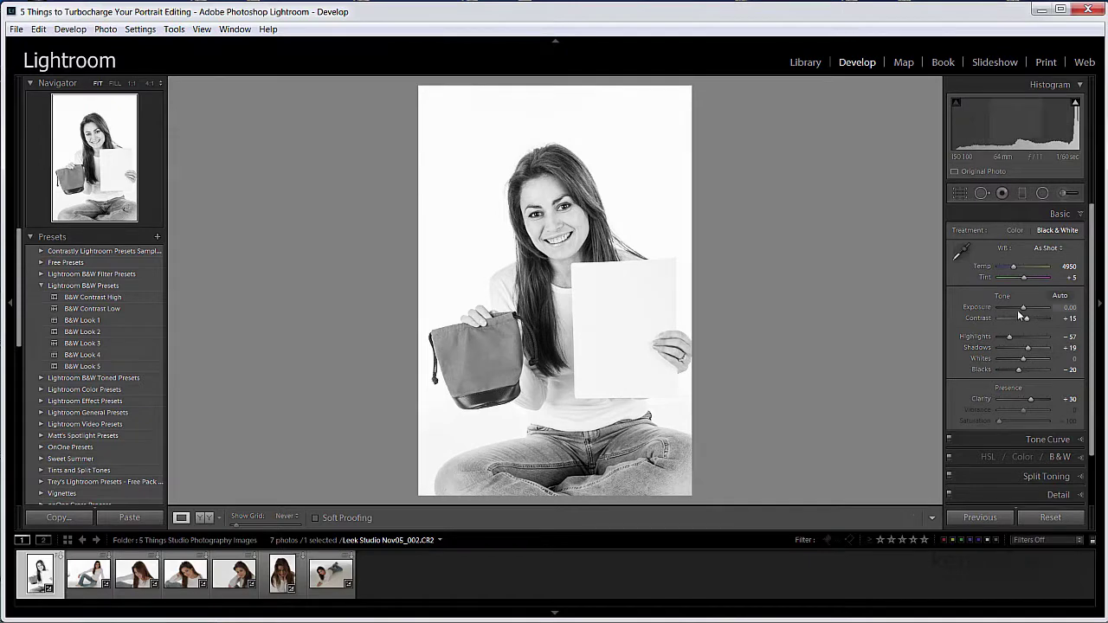
- Set the portrait's Exposure to −0.36, Highlights to −52 and Clarity to −17, and save the look as a develop preset named "Kens BW"
drag(1022, 308, 1009, 339)
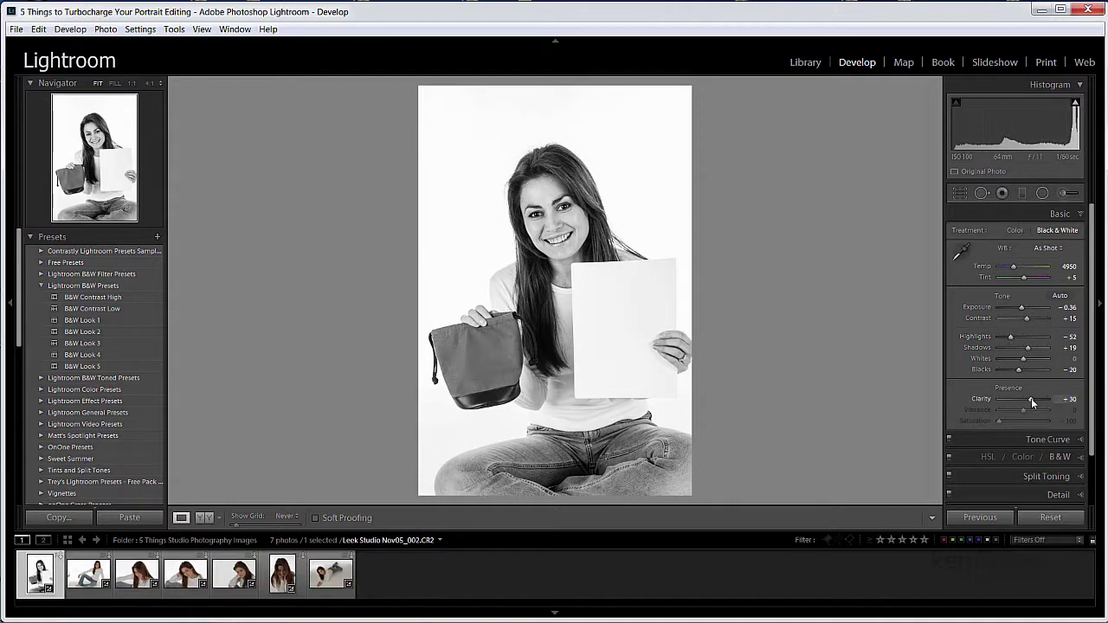
drag(1031, 401, 1021, 407)
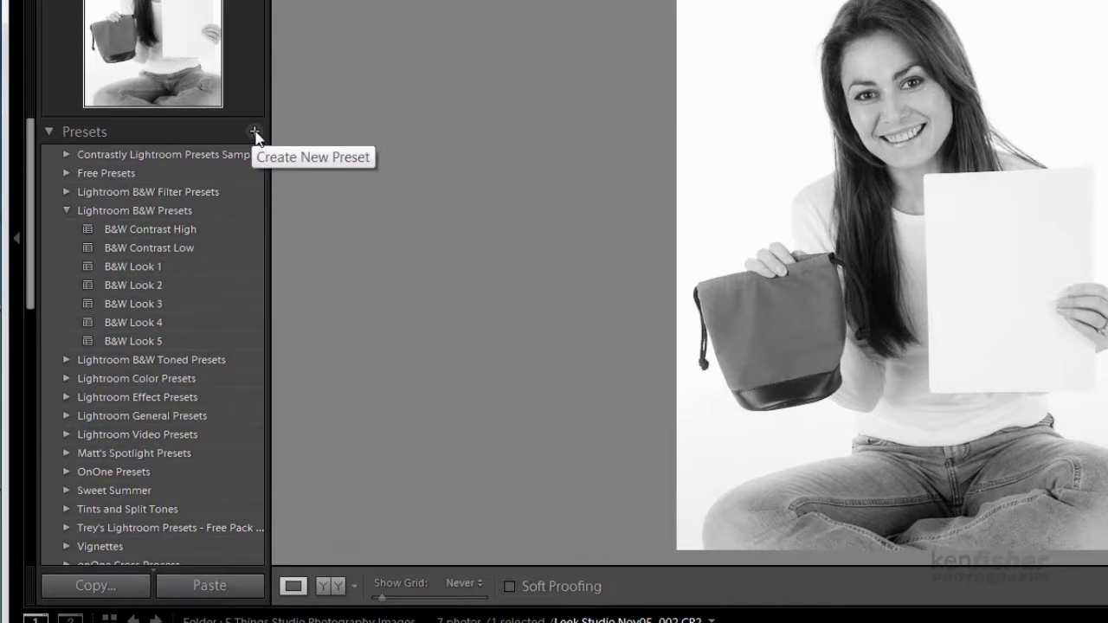
click(254, 134)
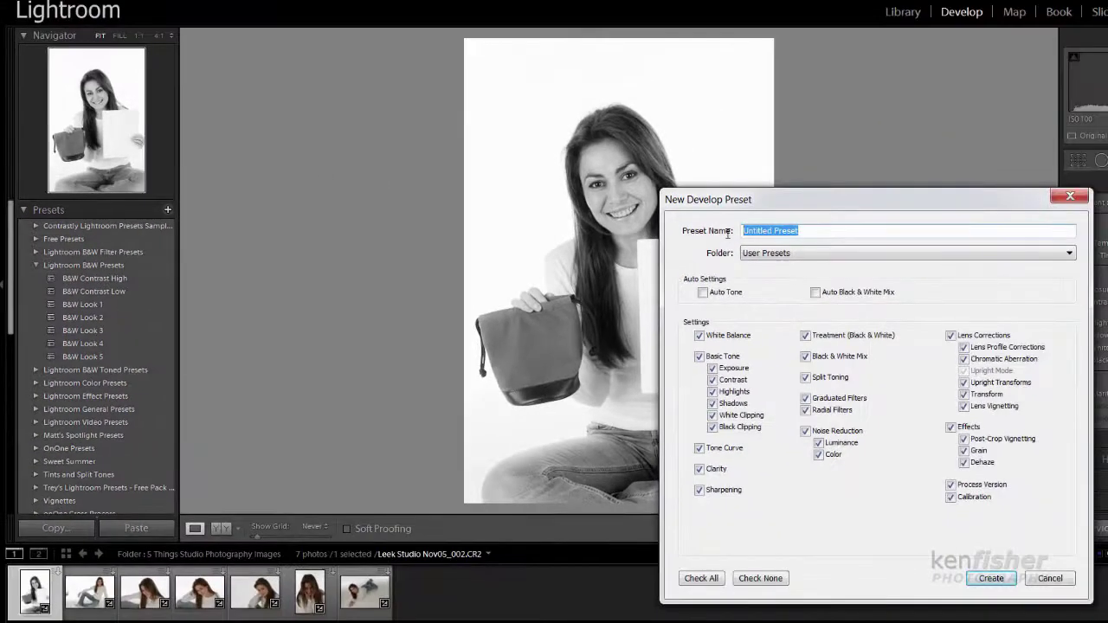
text(Kens BW)
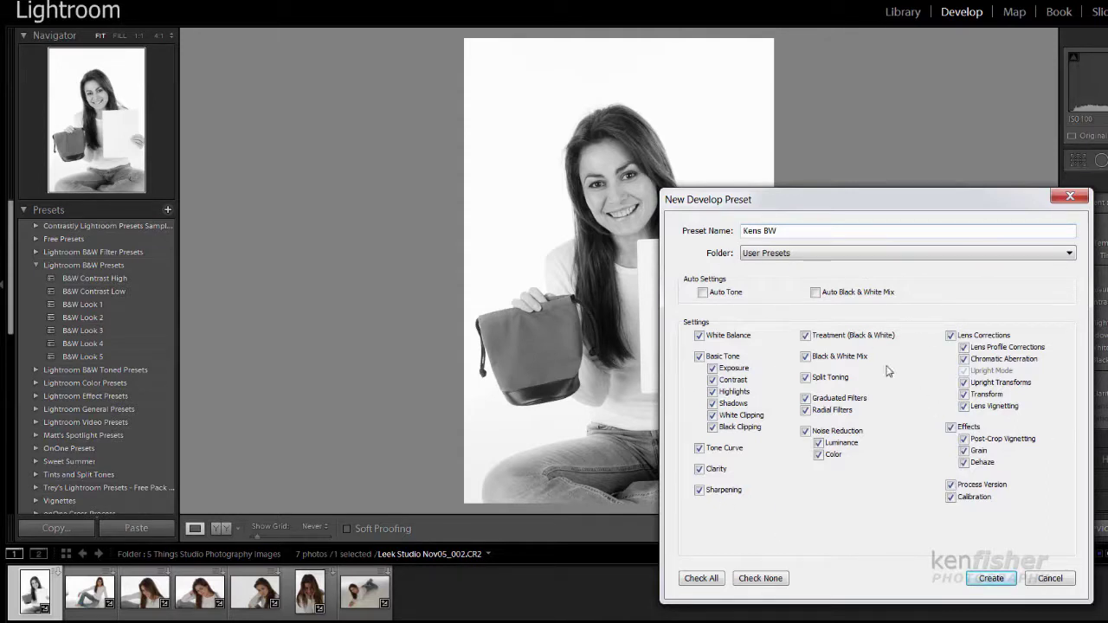
click(989, 578)
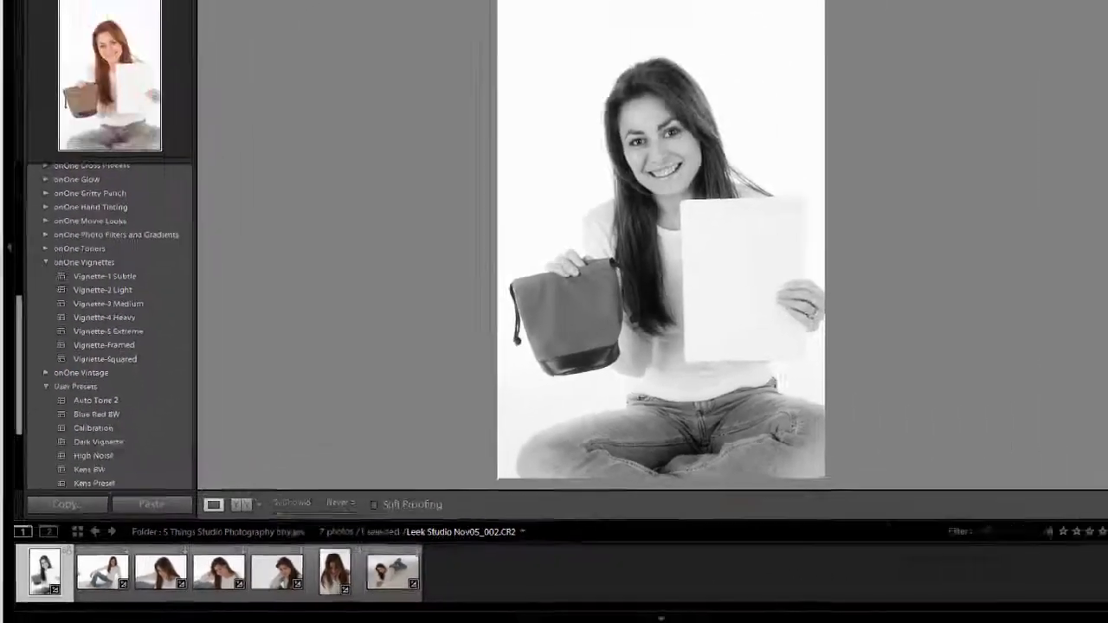
- Reset the gray-bag portrait's develop settings and set its white balance by sampling the gray bag
click(1048, 517)
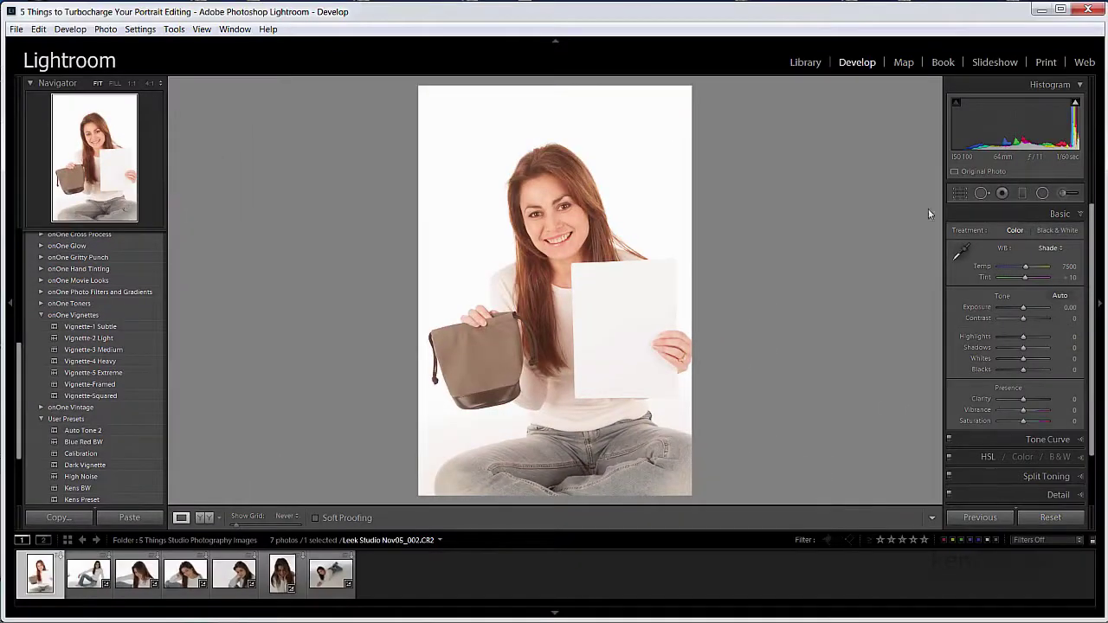
click(957, 252)
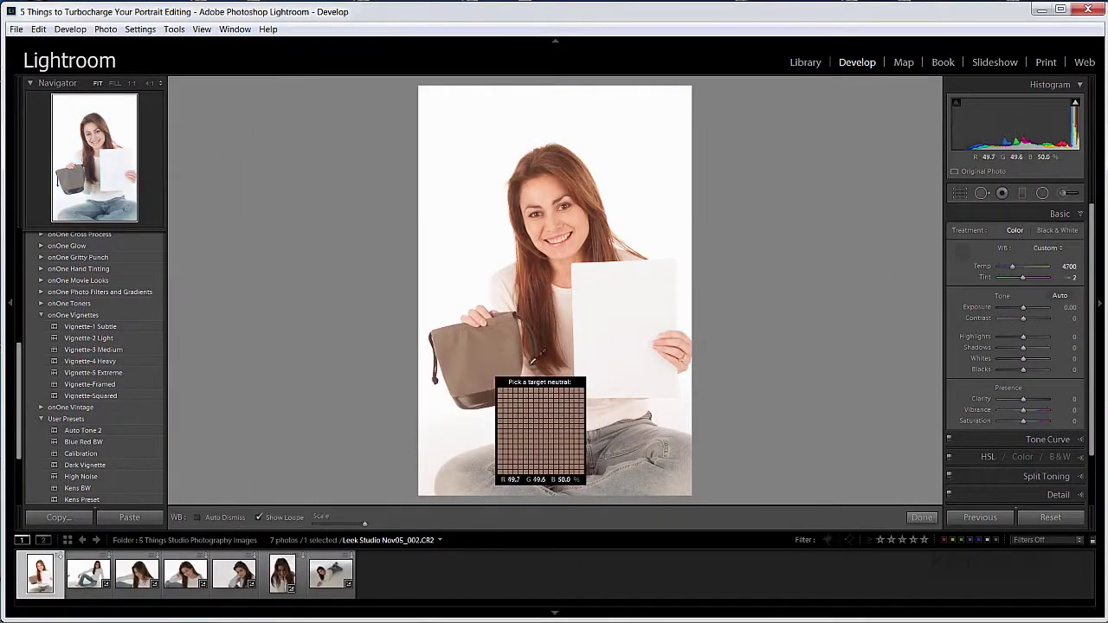
click(493, 357)
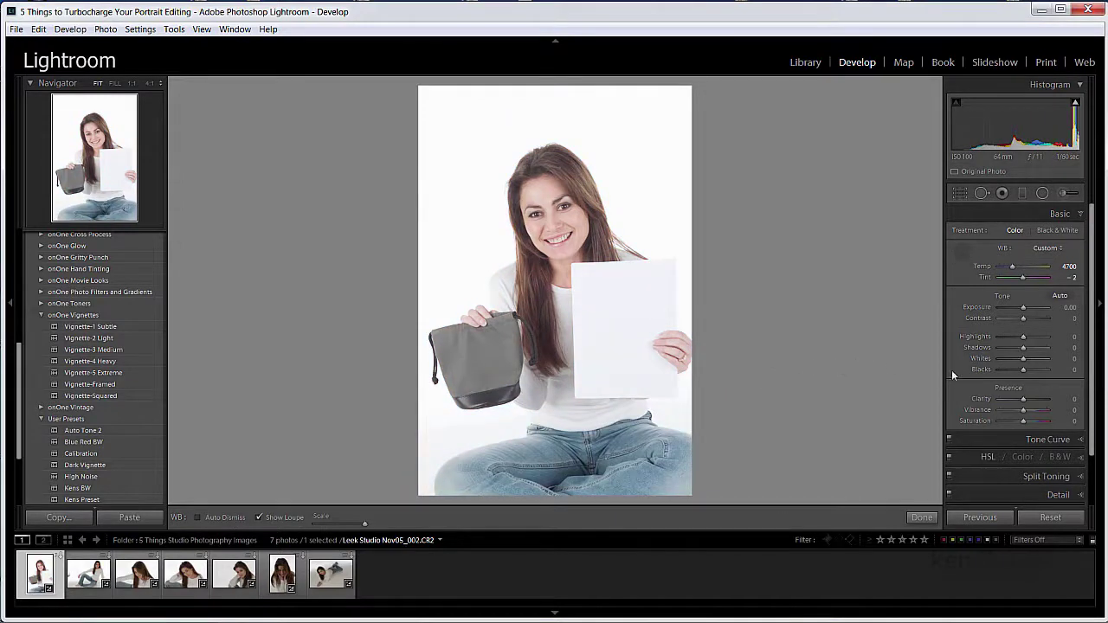
- Apply the Kens BW preset to the gray-bag portrait and to 5 Things Portrait_05.CR2
click(78, 488)
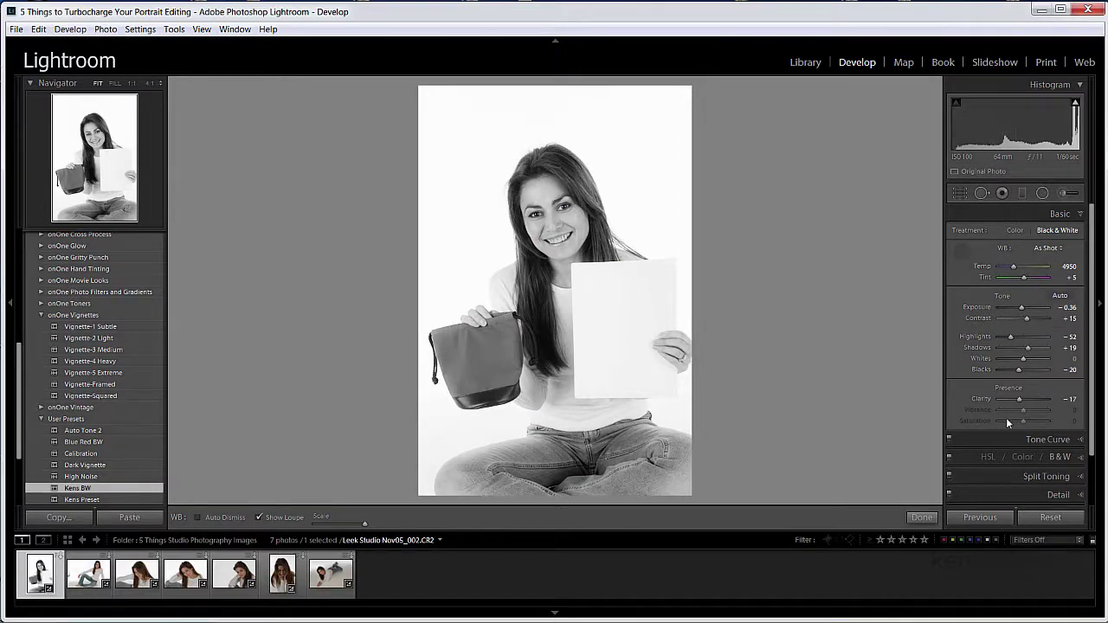
click(189, 578)
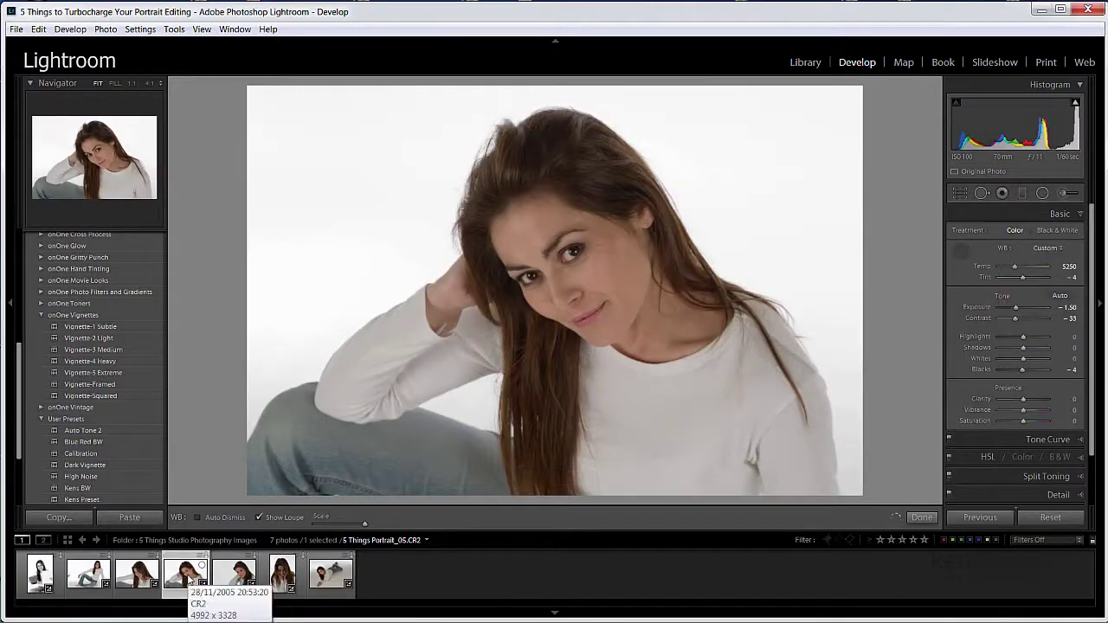
click(80, 490)
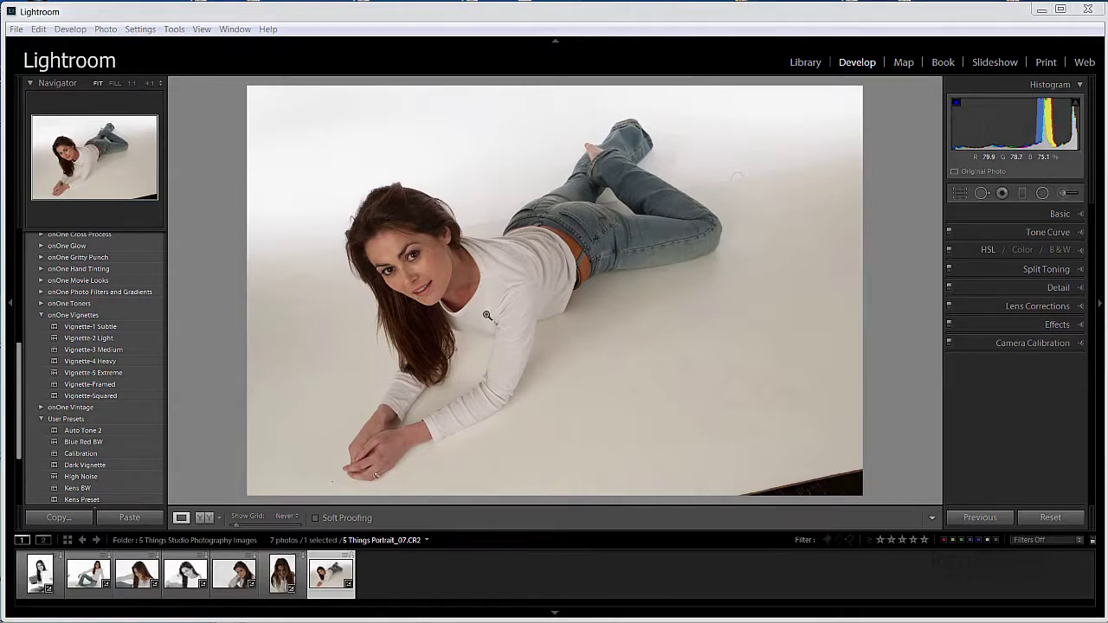
- Paint over the reclining woman's teeth with a size 2.0 Adjustment Brush, using Exposure 0.78 and Saturation −43
click(423, 289)
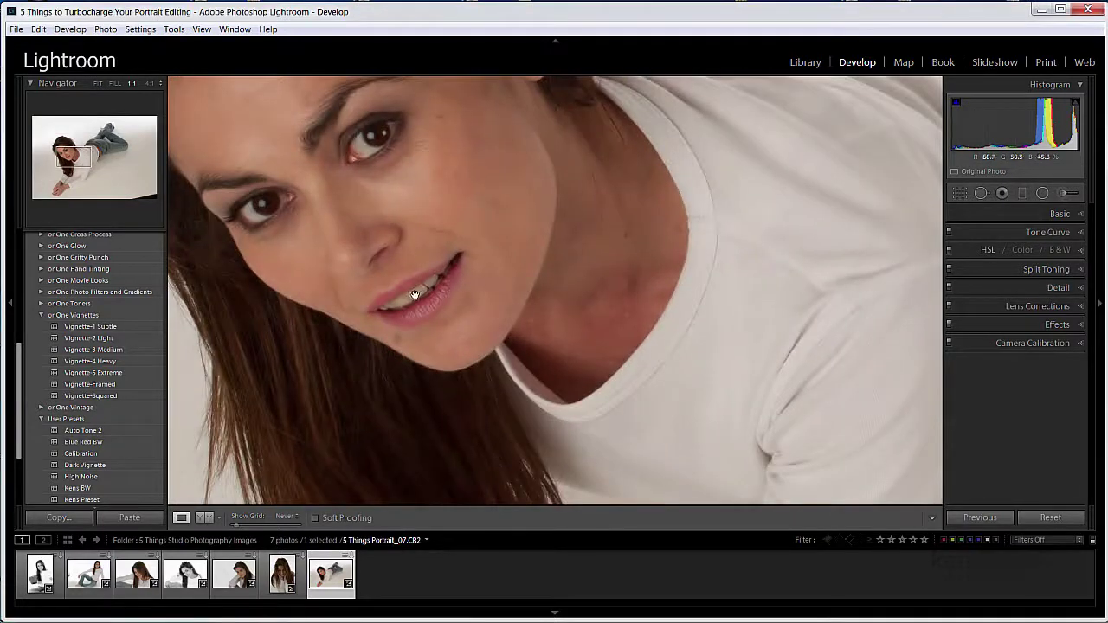
click(417, 293)
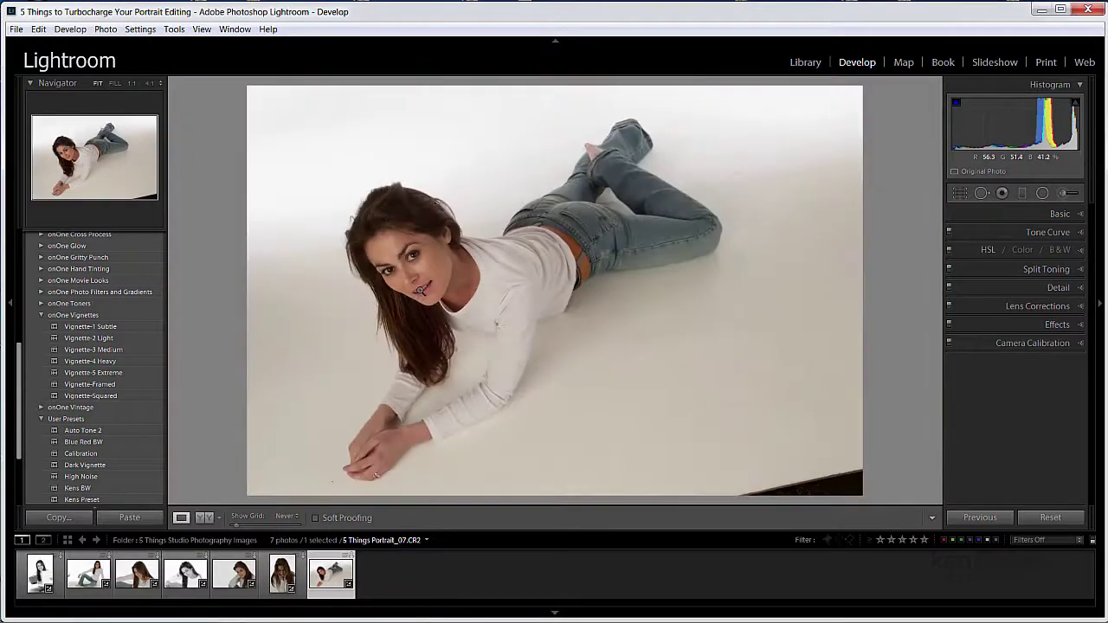
click(420, 291)
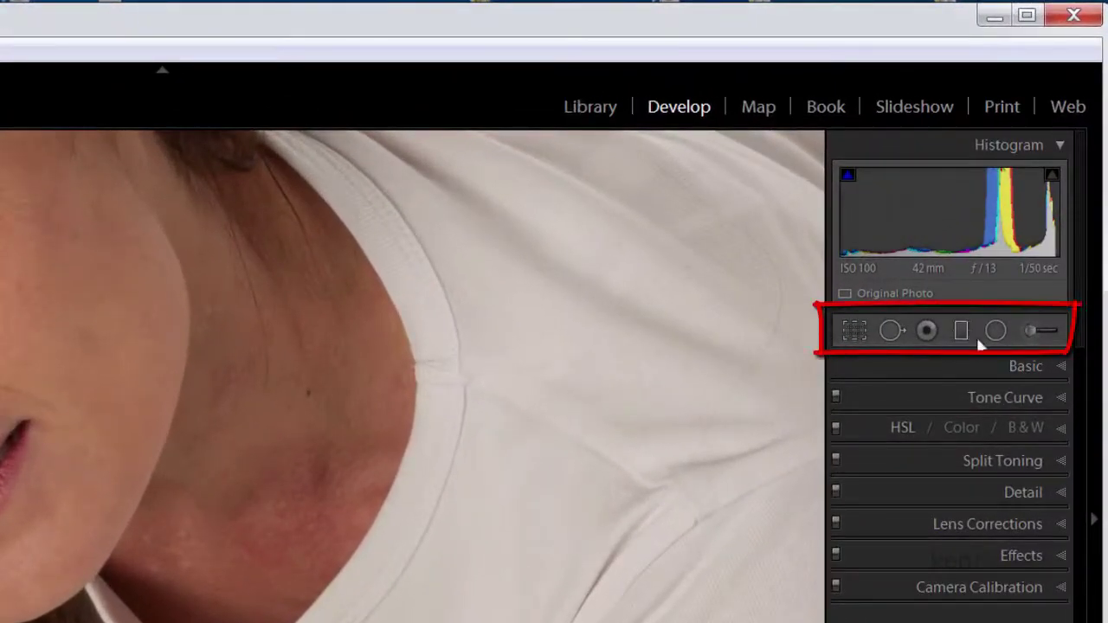
click(1035, 329)
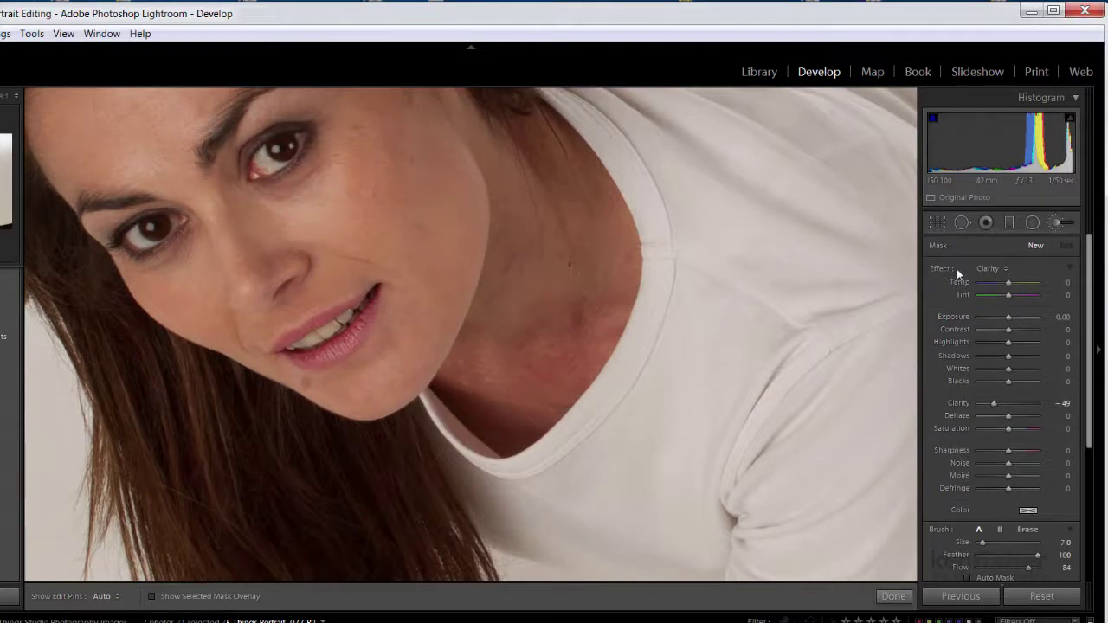
click(1006, 270)
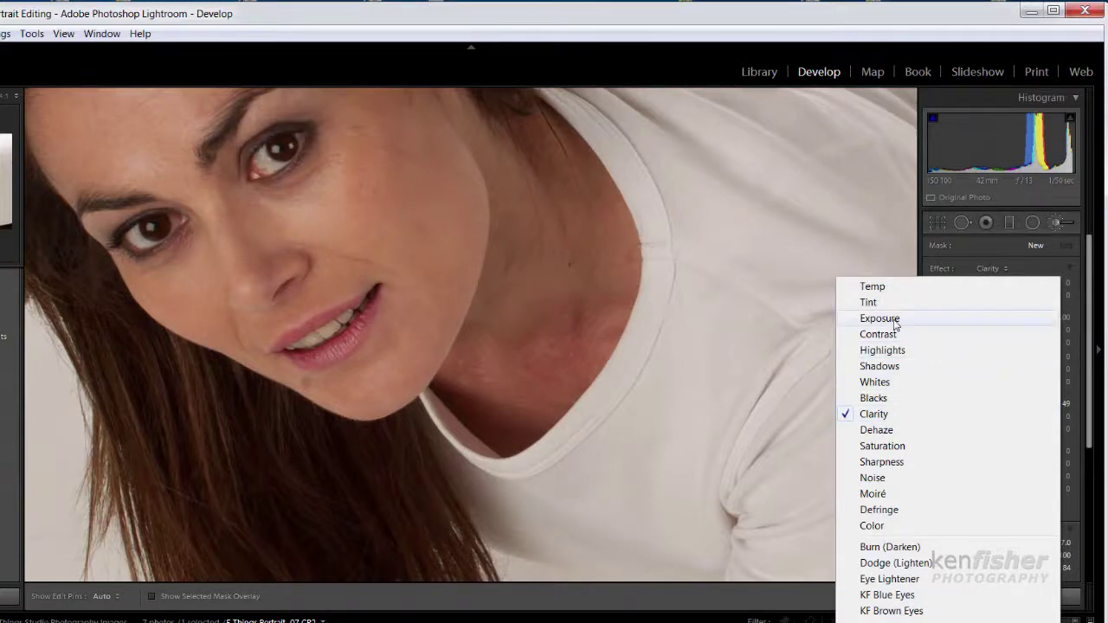
click(896, 319)
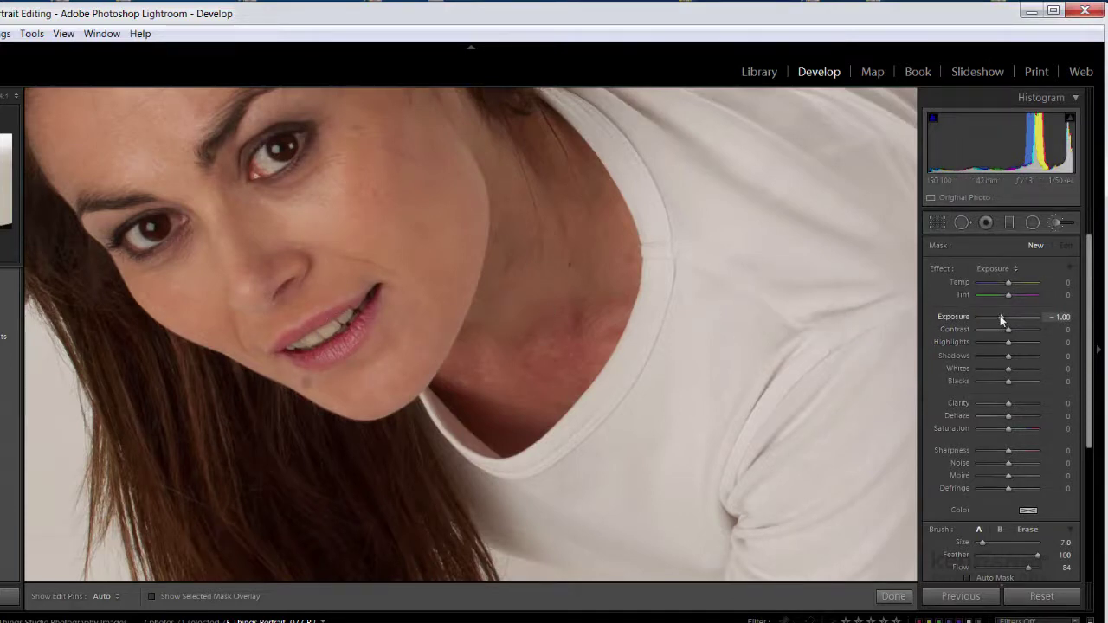
drag(999, 315, 1012, 319)
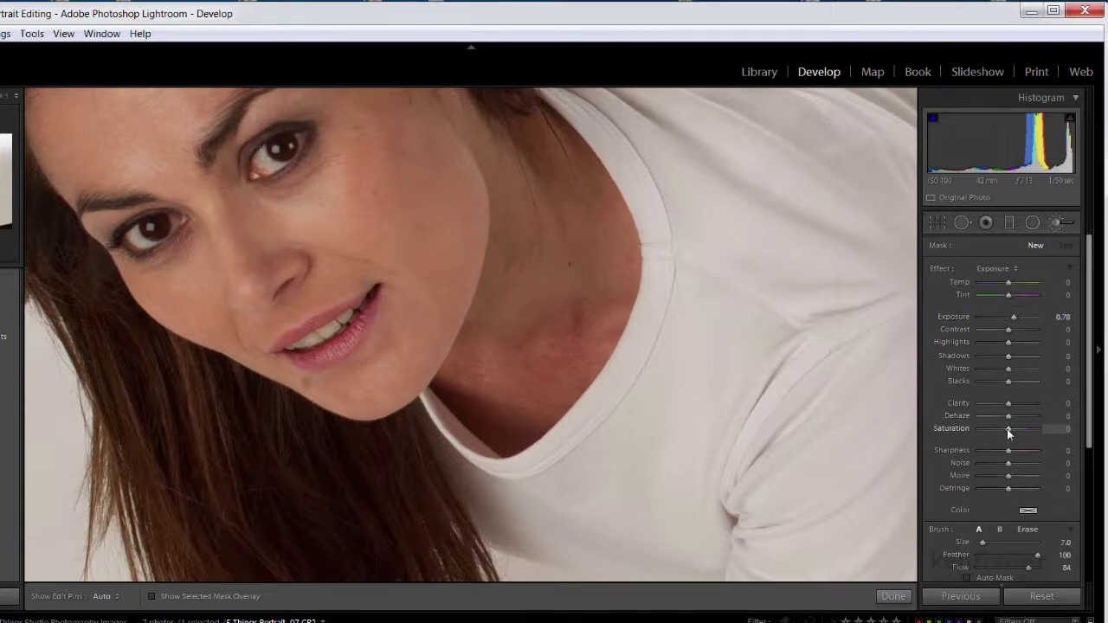
drag(1008, 433, 995, 433)
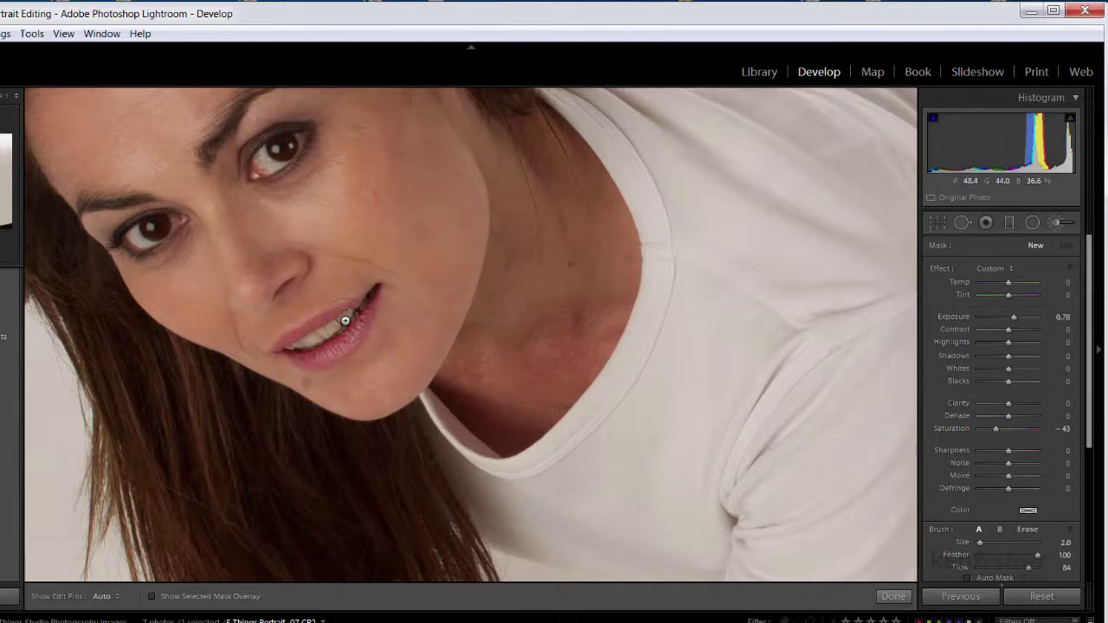
key(h)
mouse_move(333, 325)
mouse_down()
mouse_move(289, 350)
mouse_move(354, 310)
mouse_move(293, 345)
mouse_move(319, 338)
mouse_up()
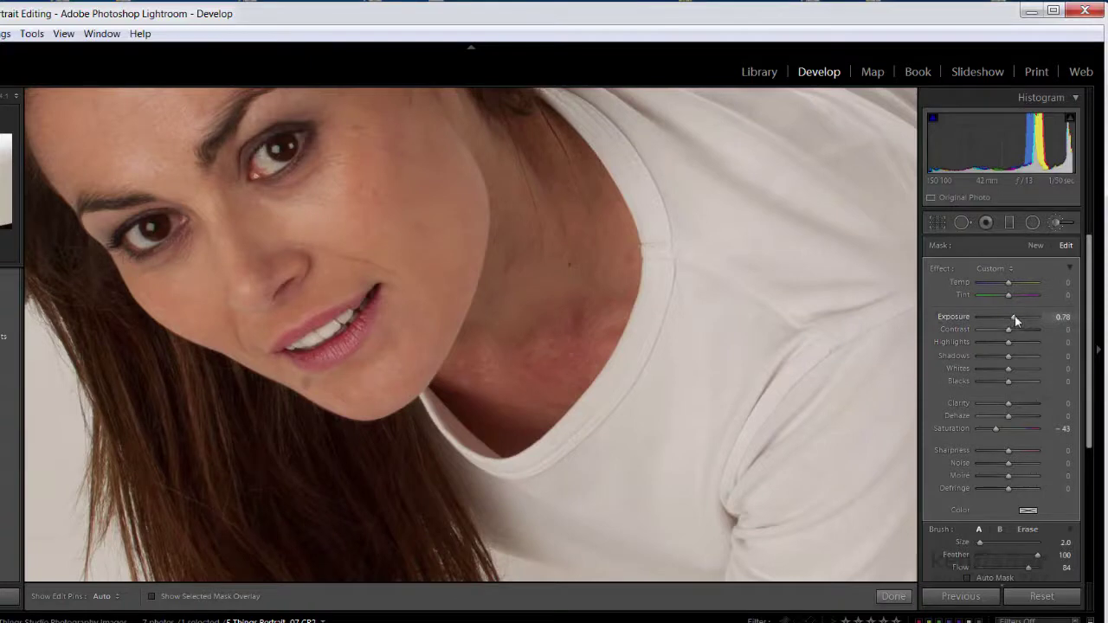
- Refine the teeth mask with Exposure at 0.41, Highlights at 31, Clarity at 15, Saturation at −45 and Sharpness at 20
drag(1014, 318, 1022, 320)
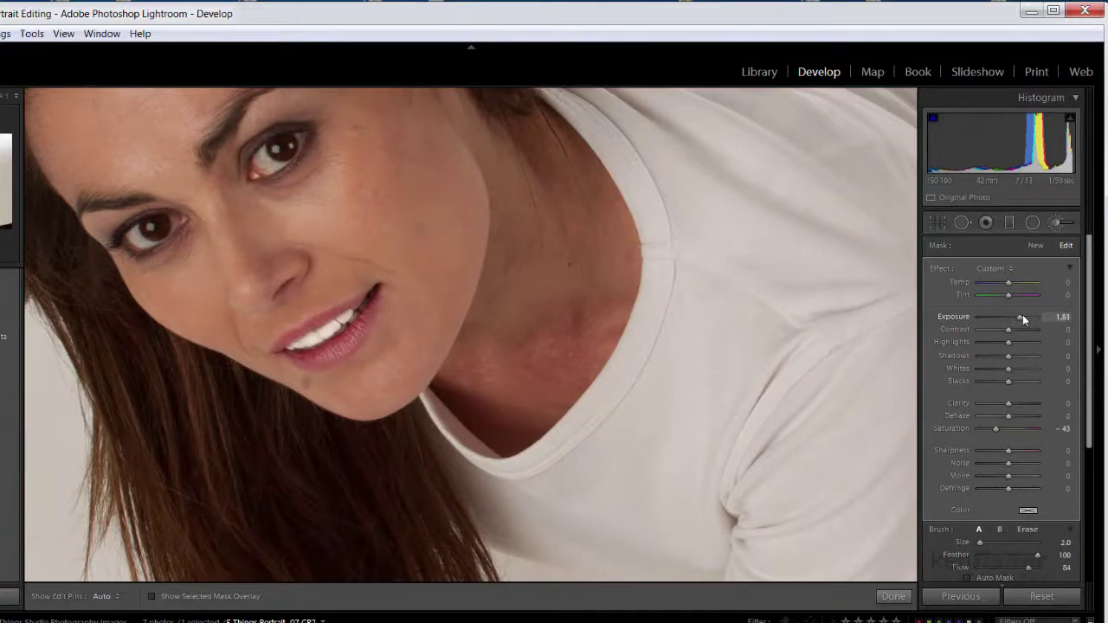
drag(1022, 314, 1013, 320)
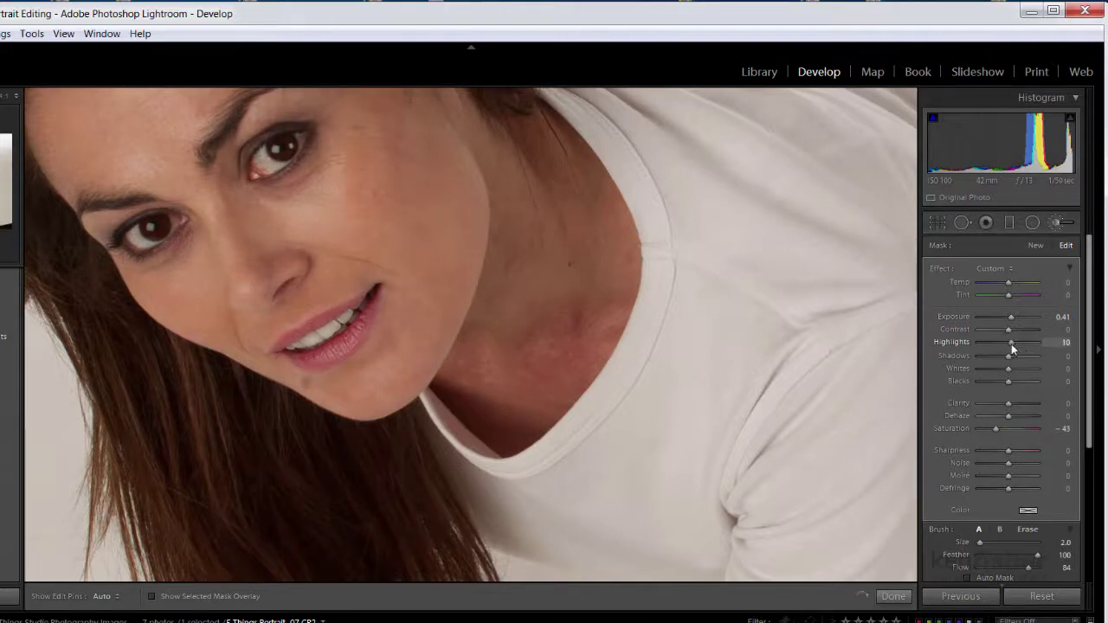
drag(1011, 344, 1022, 350)
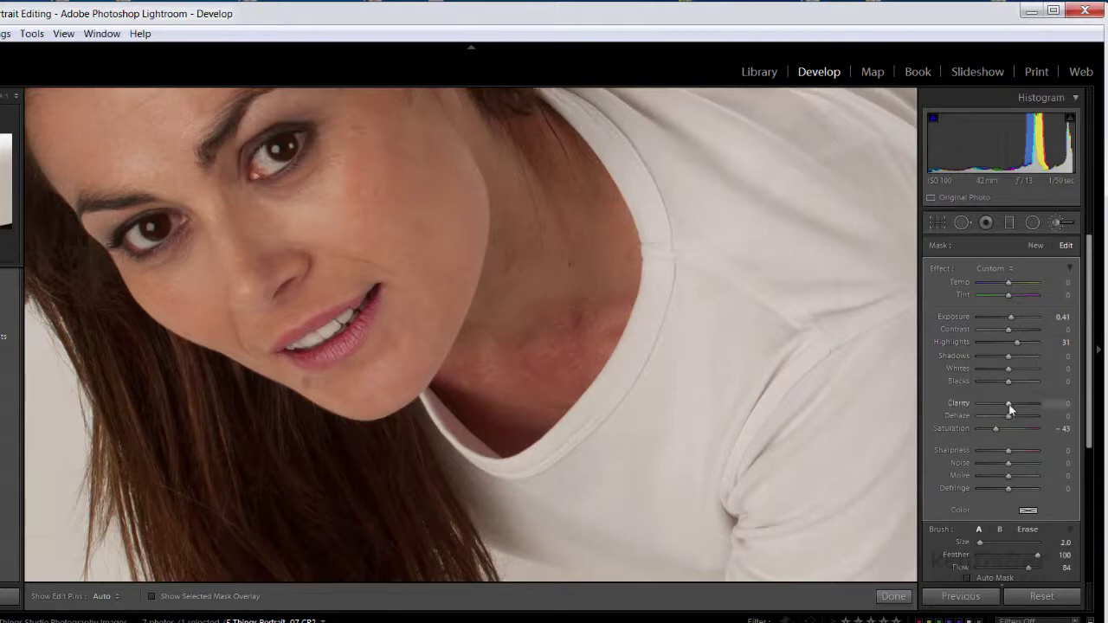
drag(1011, 403, 1012, 404)
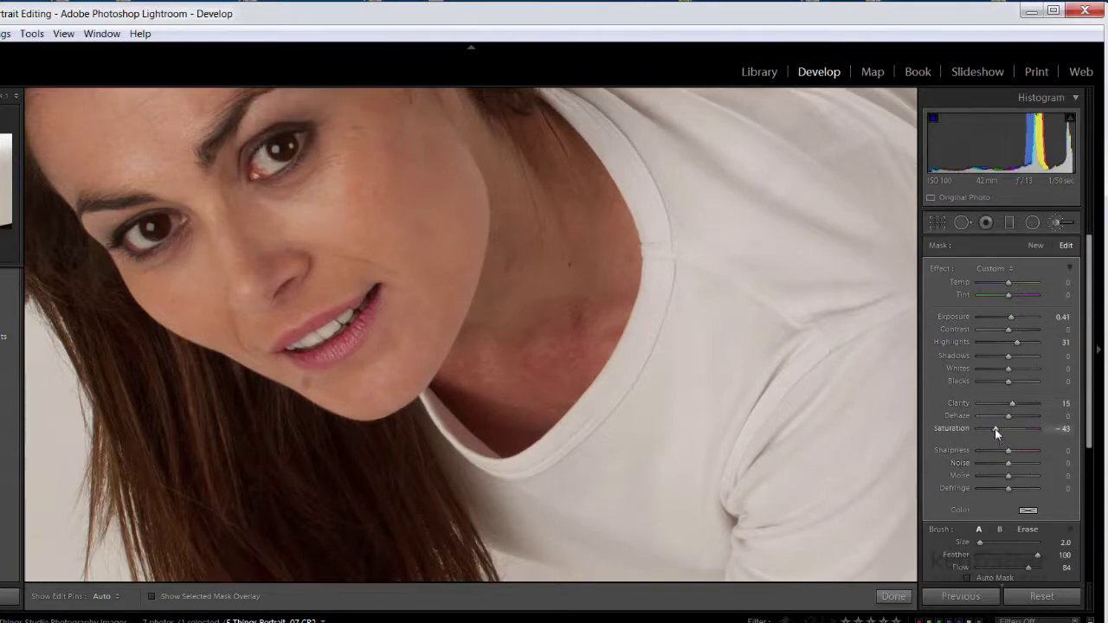
mouse_move(1009, 449)
mouse_down()
mouse_move(994, 428)
mouse_move(1031, 431)
mouse_move(995, 437)
mouse_up()
- Compare the teeth with the brush adjustments switched off and on
scroll(1090, 374, down, 3)
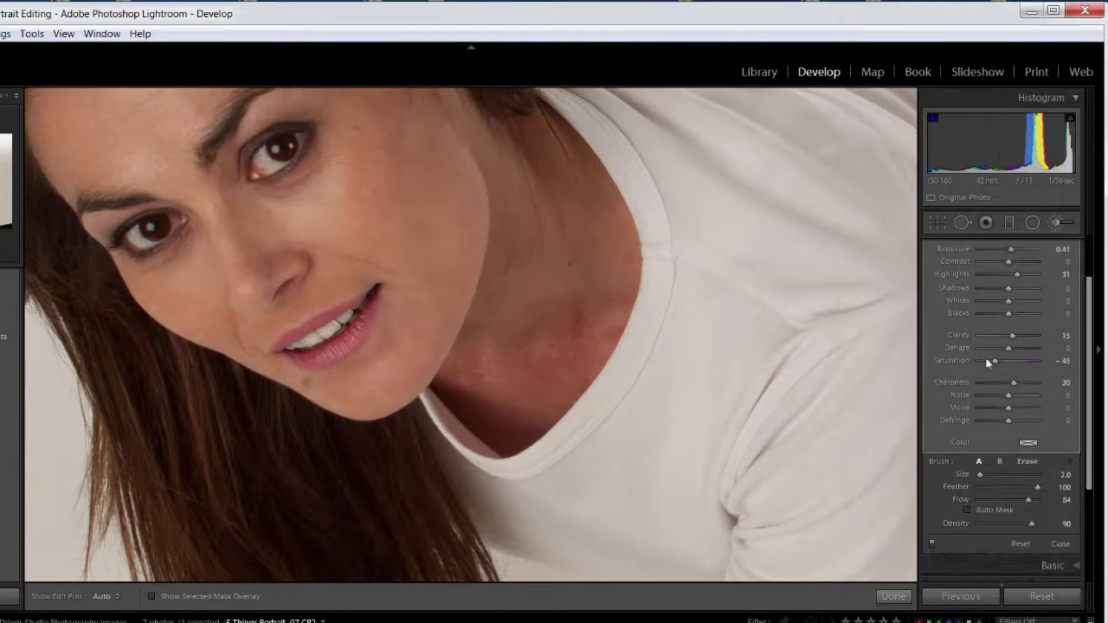
click(933, 545)
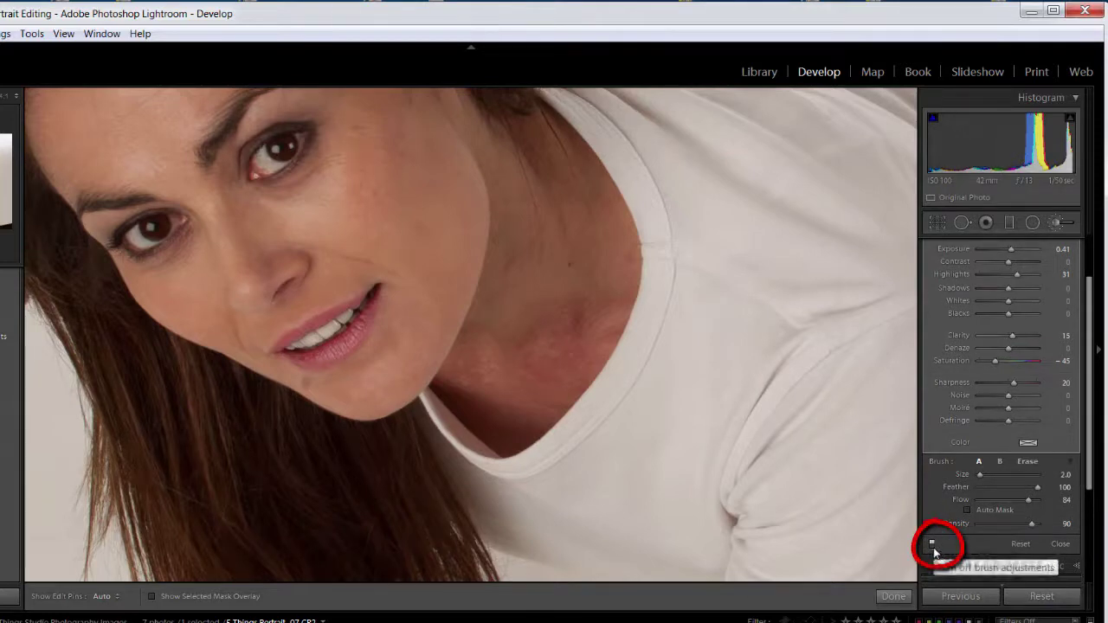
click(933, 547)
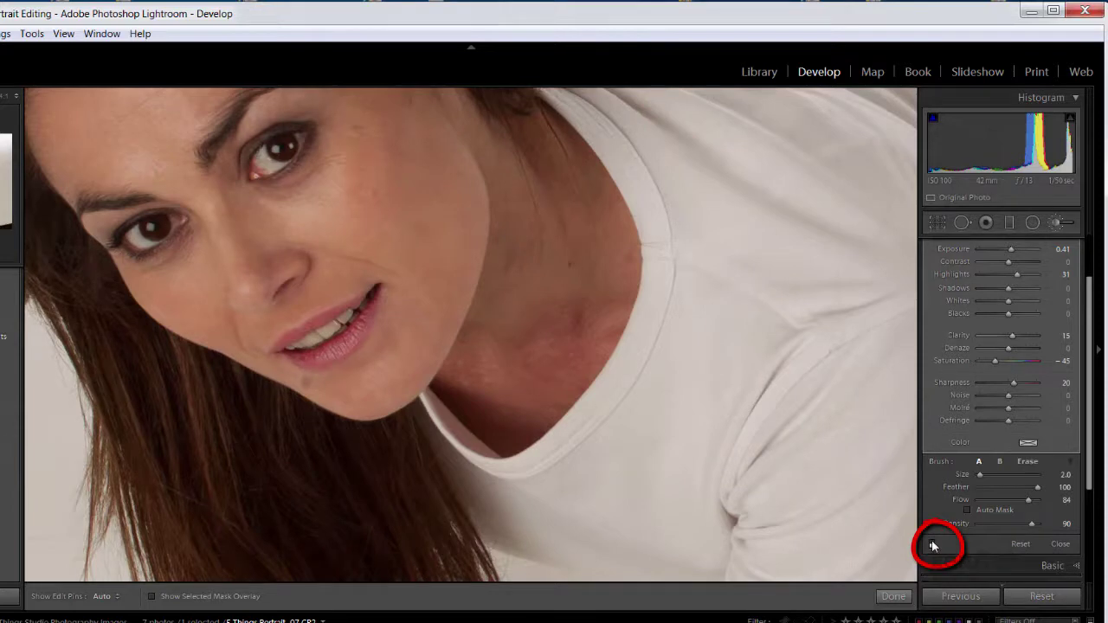
click(933, 547)
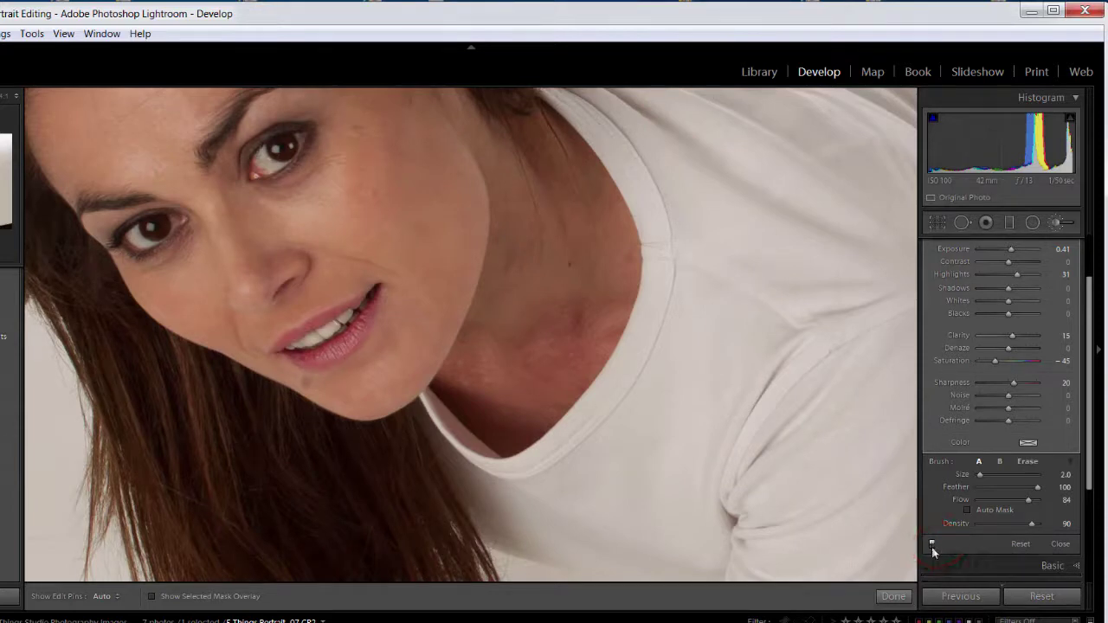
click(932, 547)
- Start a new Adjustment Brush mask with the Clarity effect and set its Clarity to −100
scroll(1091, 373, up, 3)
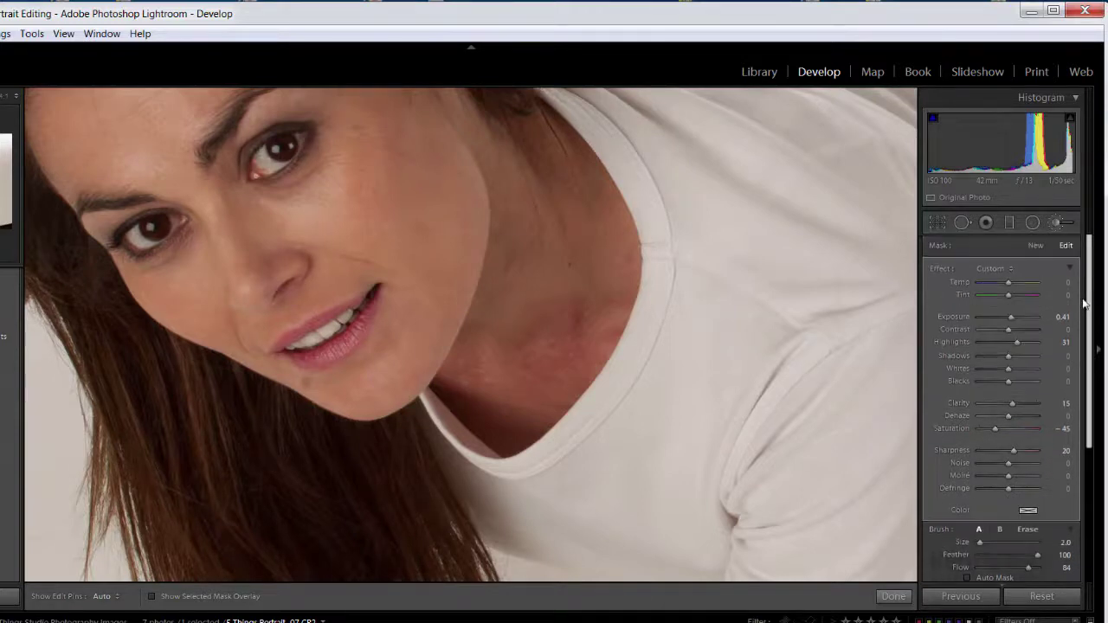
click(1063, 224)
click(1061, 224)
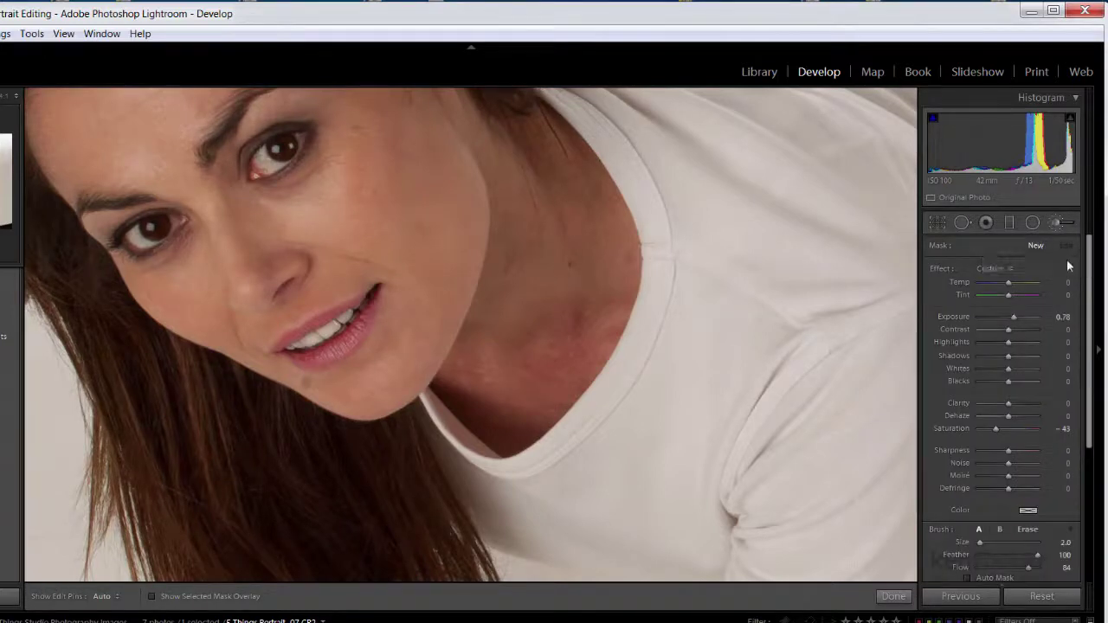
click(1010, 269)
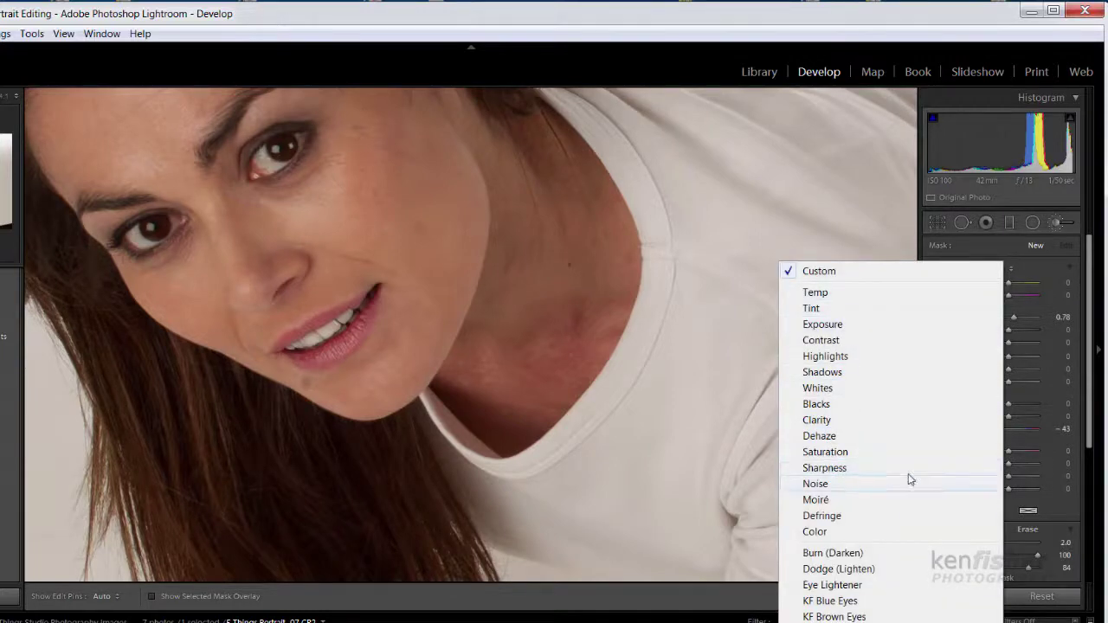
click(827, 421)
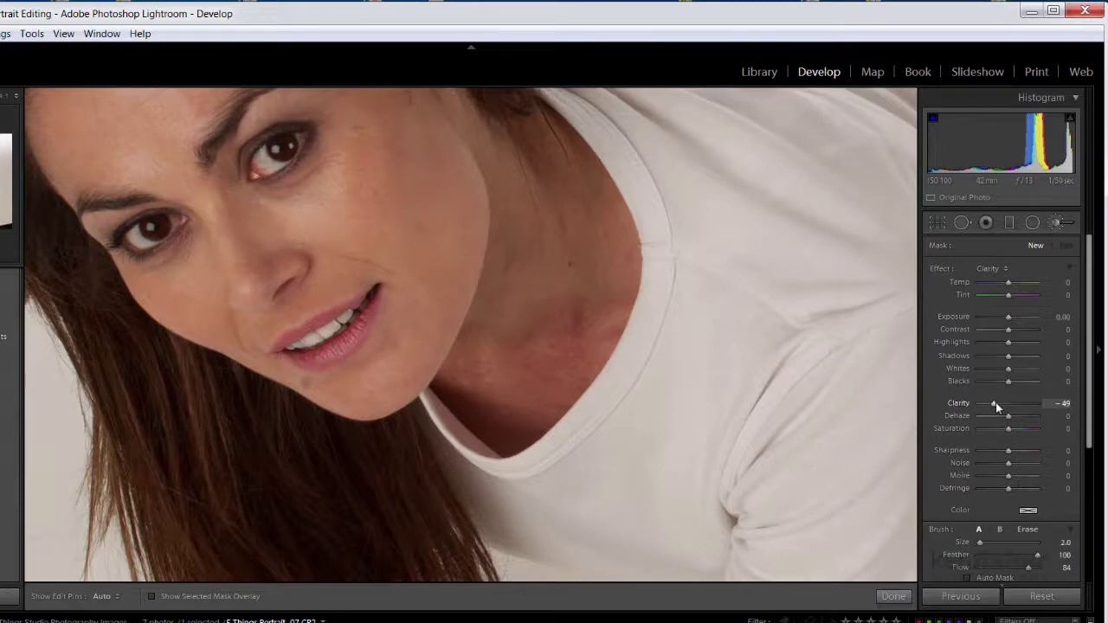
drag(991, 401, 967, 406)
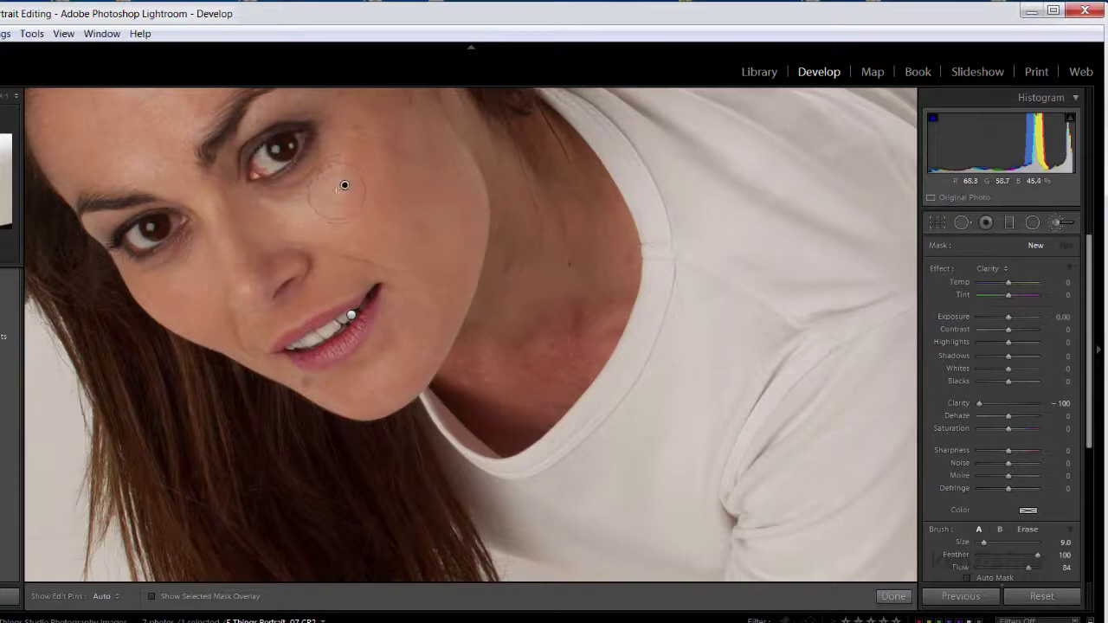
- Hide the edit pins and paint over the woman's cheek beside the eye with a size 9.0 brush
key(h)
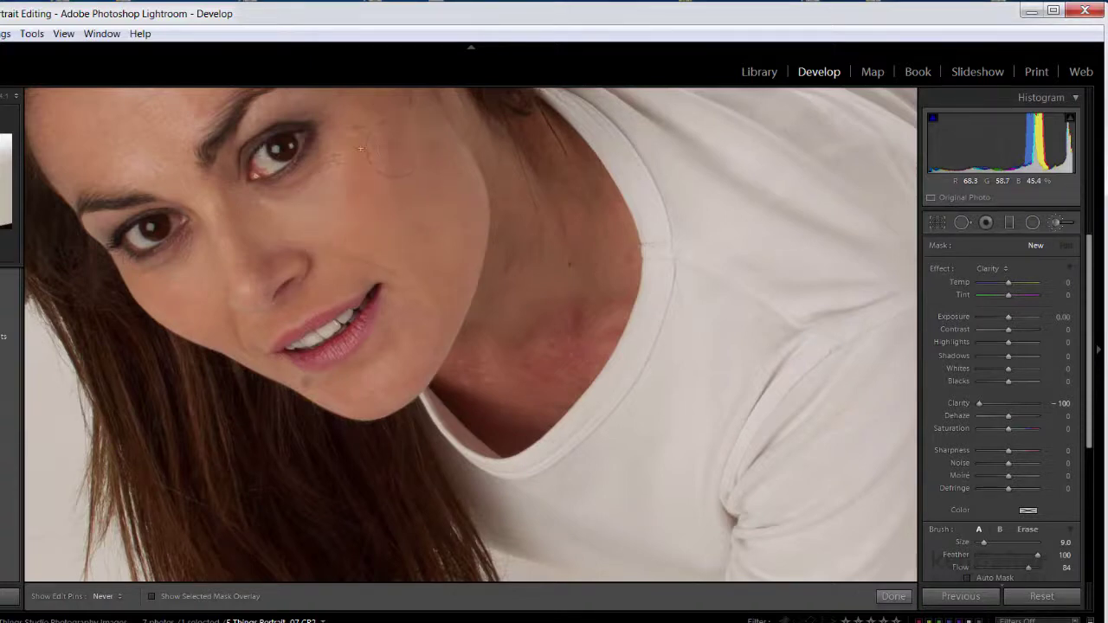
drag(384, 141, 450, 171)
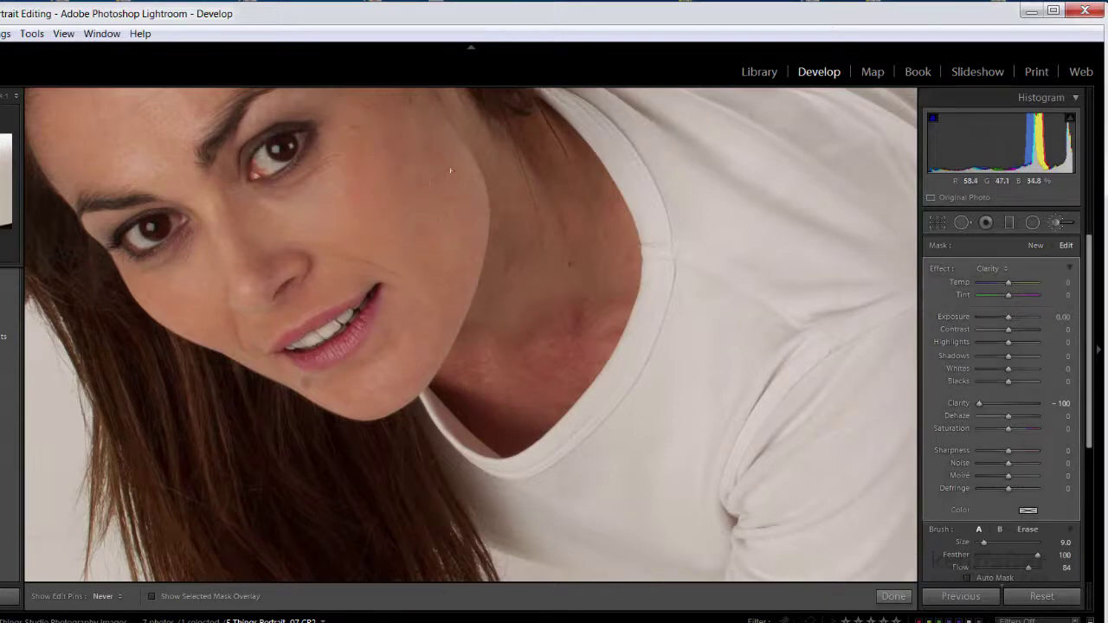
key(h)
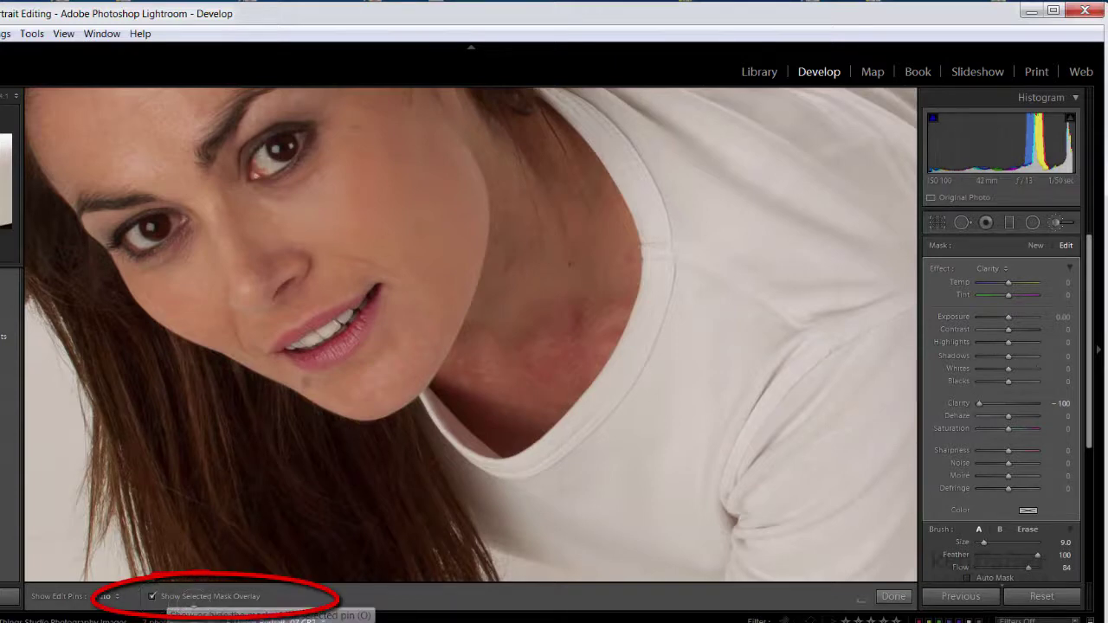
- Display the mask overlay while extending the skin mask over the nose, upper lip, outer cheek and jaw, and hide the overlay
click(152, 596)
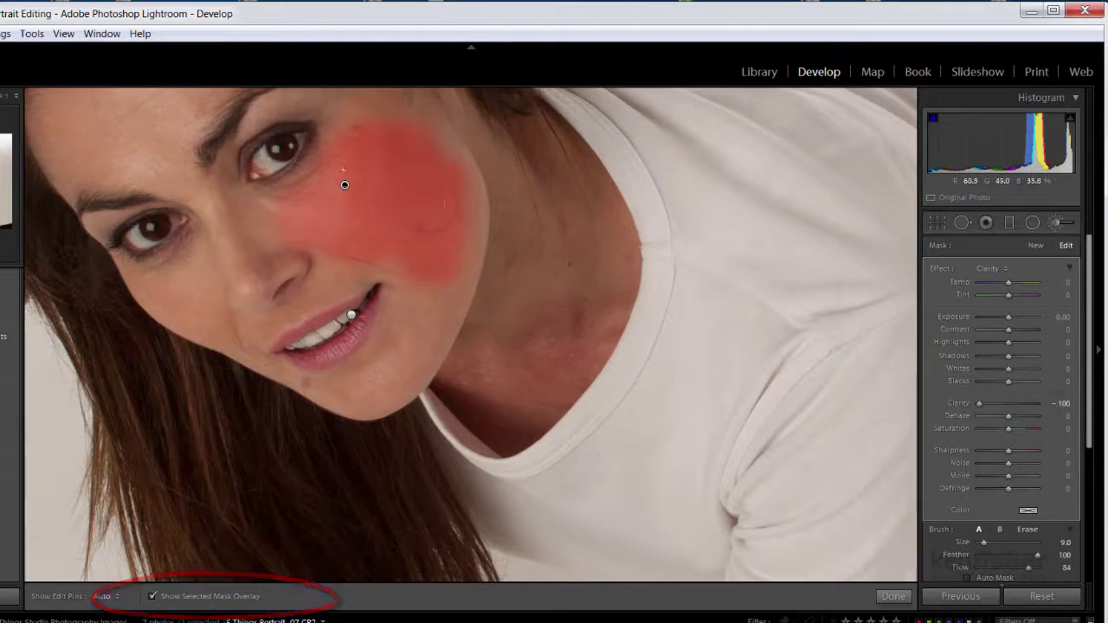
key(h)
mouse_move(261, 216)
mouse_down()
mouse_move(301, 219)
mouse_move(245, 212)
mouse_move(246, 252)
mouse_move(254, 239)
mouse_move(258, 260)
mouse_move(377, 261)
mouse_move(406, 285)
mouse_move(405, 322)
mouse_move(447, 249)
mouse_move(429, 320)
mouse_up()
mouse_move(459, 263)
mouse_down()
mouse_move(474, 193)
mouse_move(472, 257)
mouse_up()
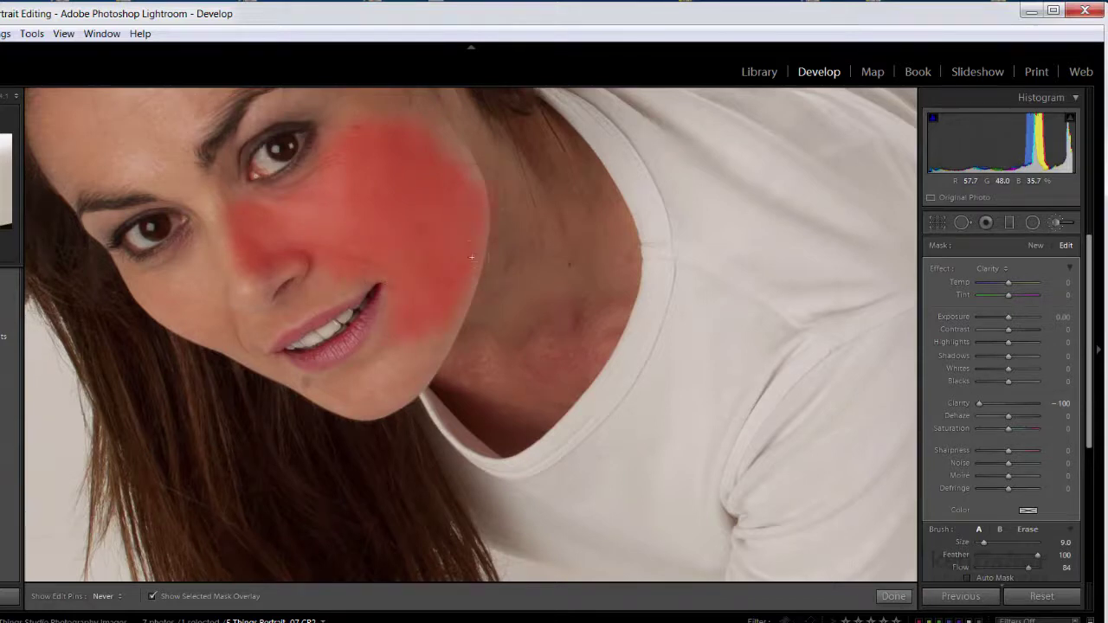
drag(437, 341, 449, 270)
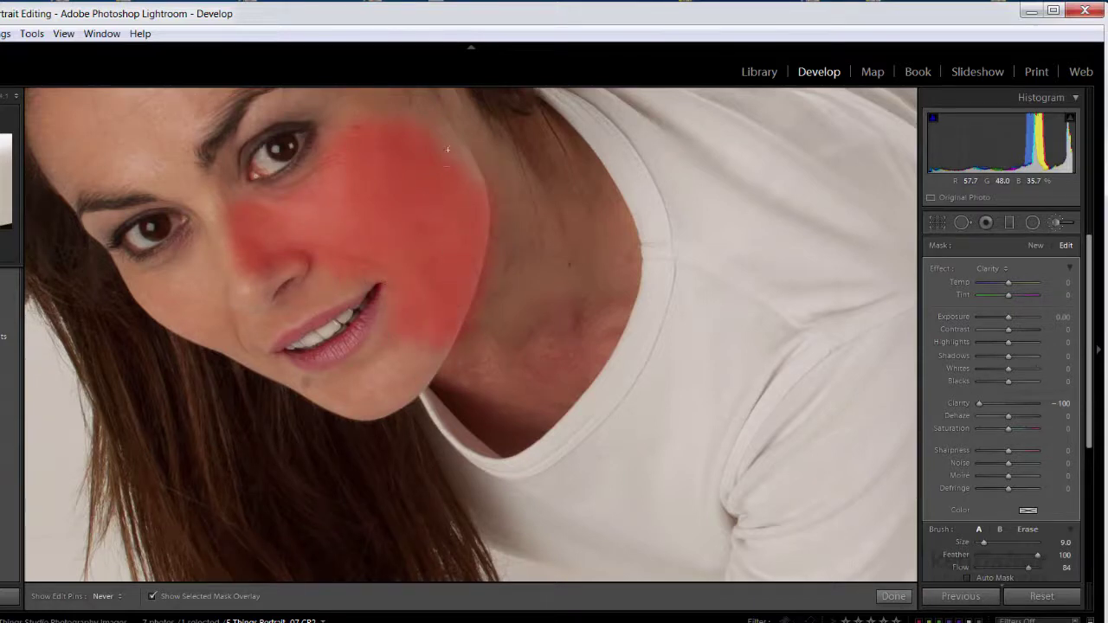
mouse_move(448, 149)
mouse_down()
mouse_move(351, 119)
mouse_move(442, 151)
mouse_up()
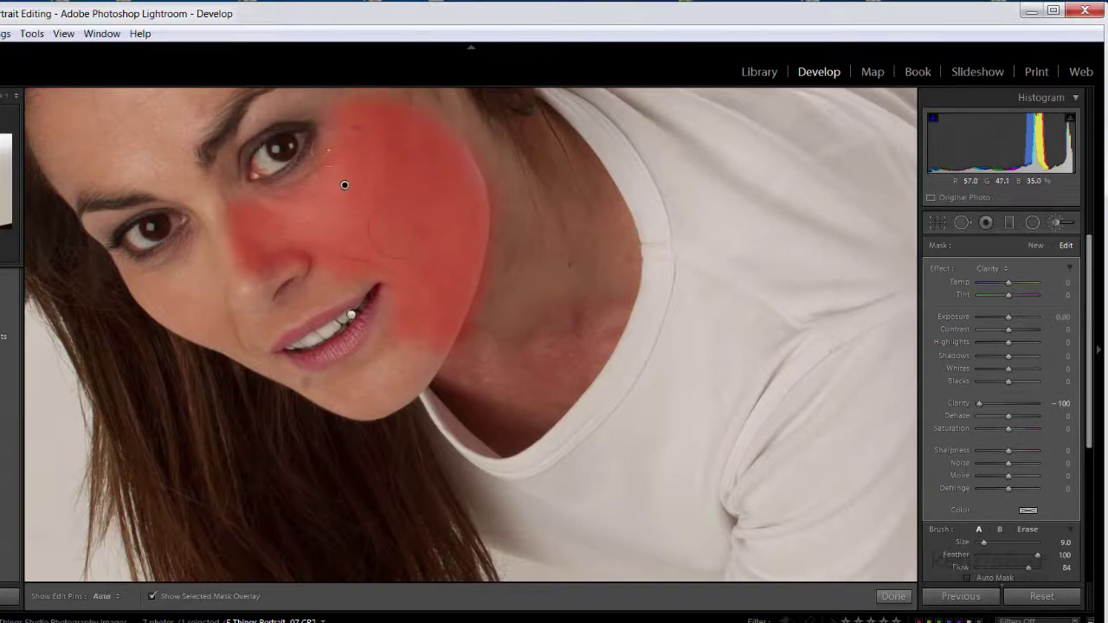
drag(240, 197, 225, 180)
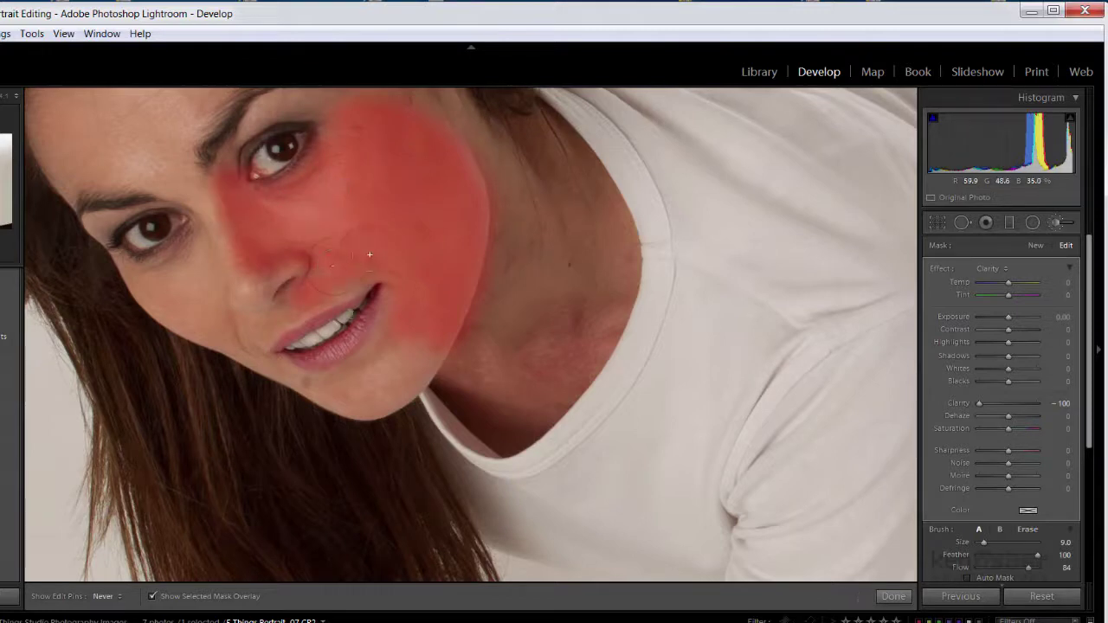
mouse_move(383, 332)
mouse_down()
mouse_move(429, 305)
mouse_move(401, 366)
mouse_move(426, 327)
mouse_move(416, 355)
mouse_up()
key(h)
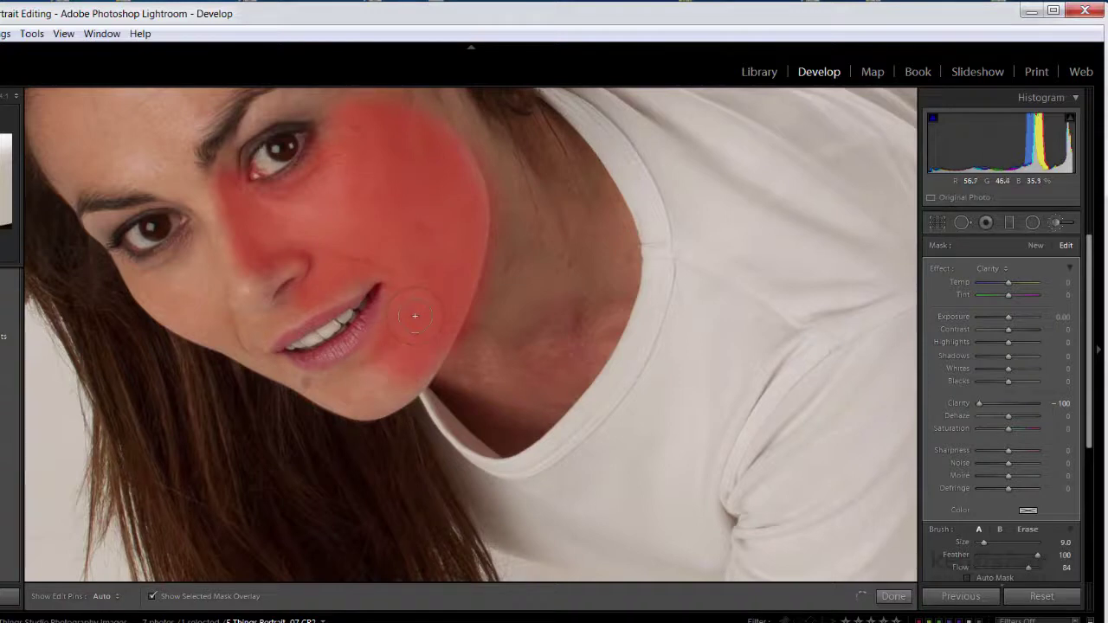
click(152, 595)
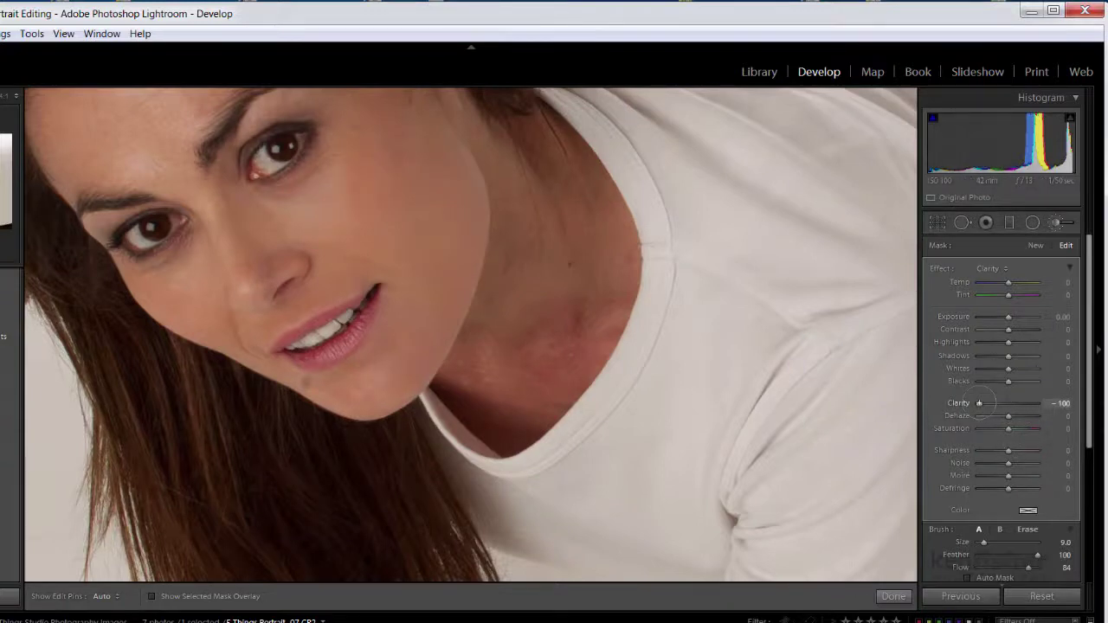
- Preview the skin mask at Clarity 100, return it to −100, and compare the face with the brush adjustments off and on
drag(978, 402, 1062, 403)
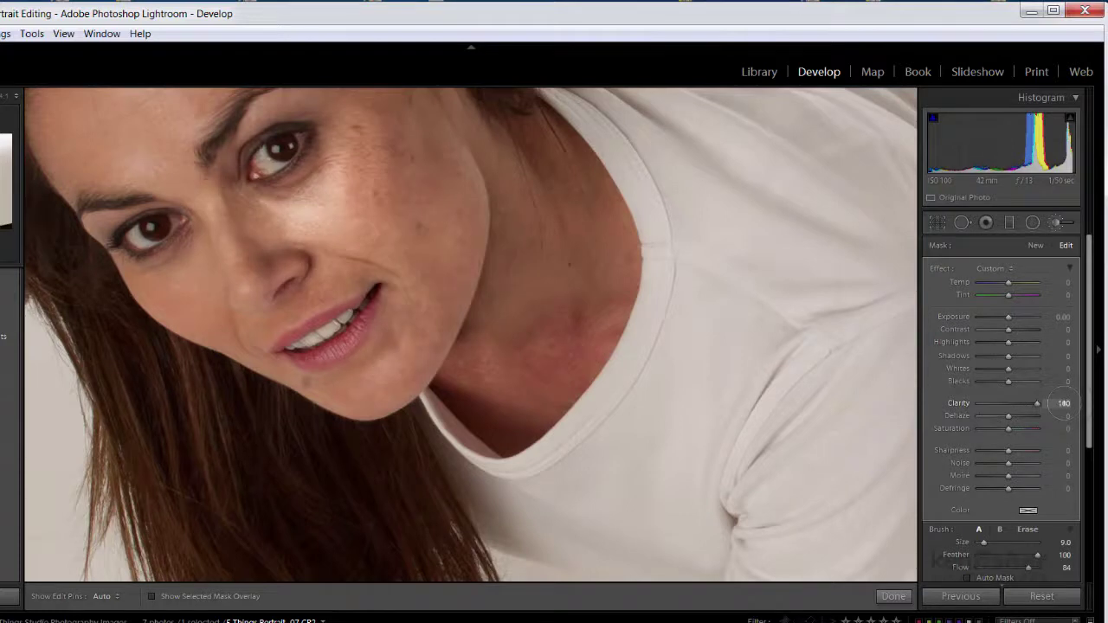
drag(1036, 403, 971, 415)
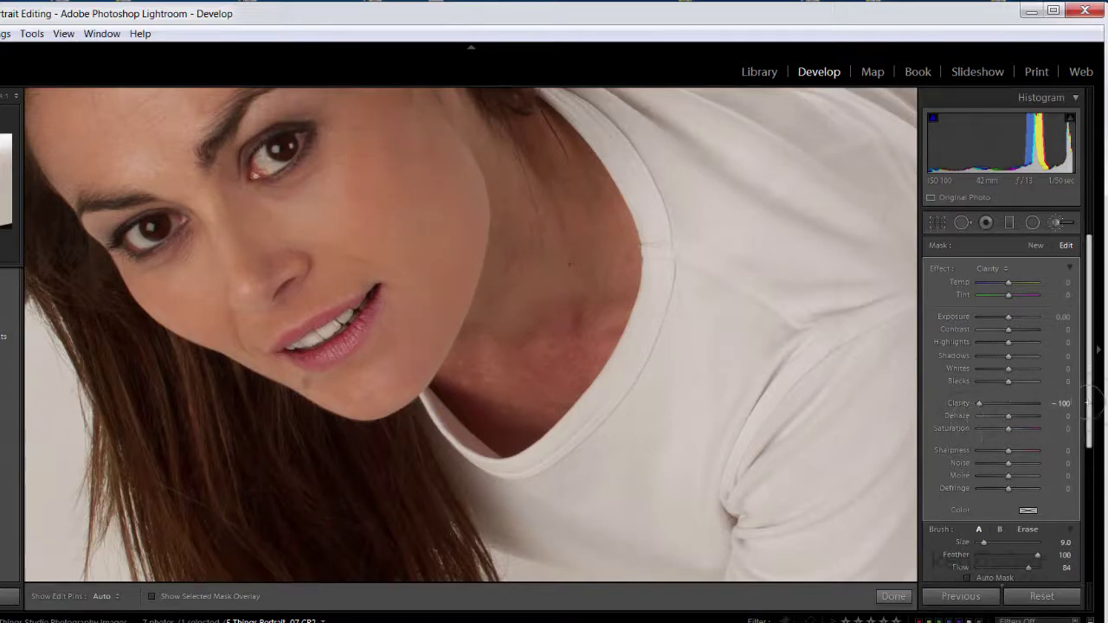
drag(1089, 415, 1089, 470)
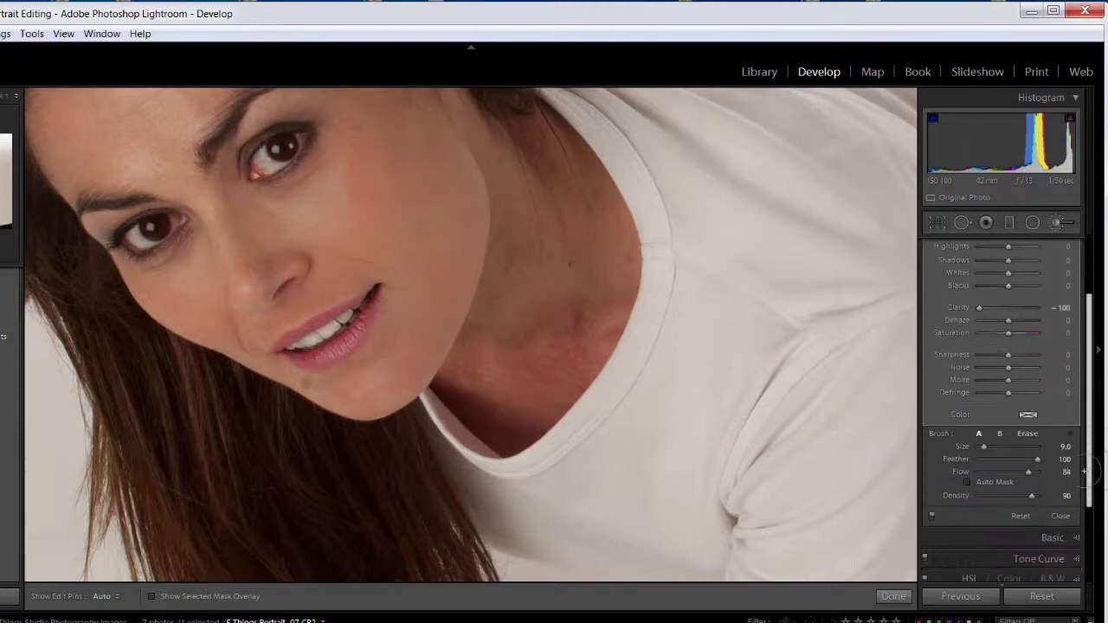
click(931, 517)
click(931, 516)
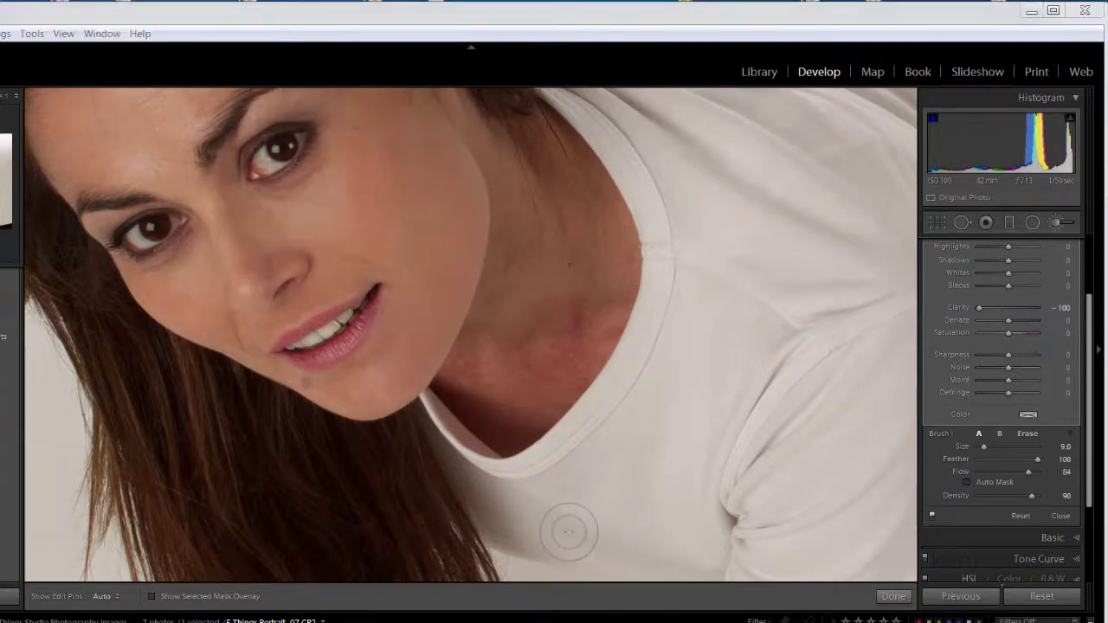